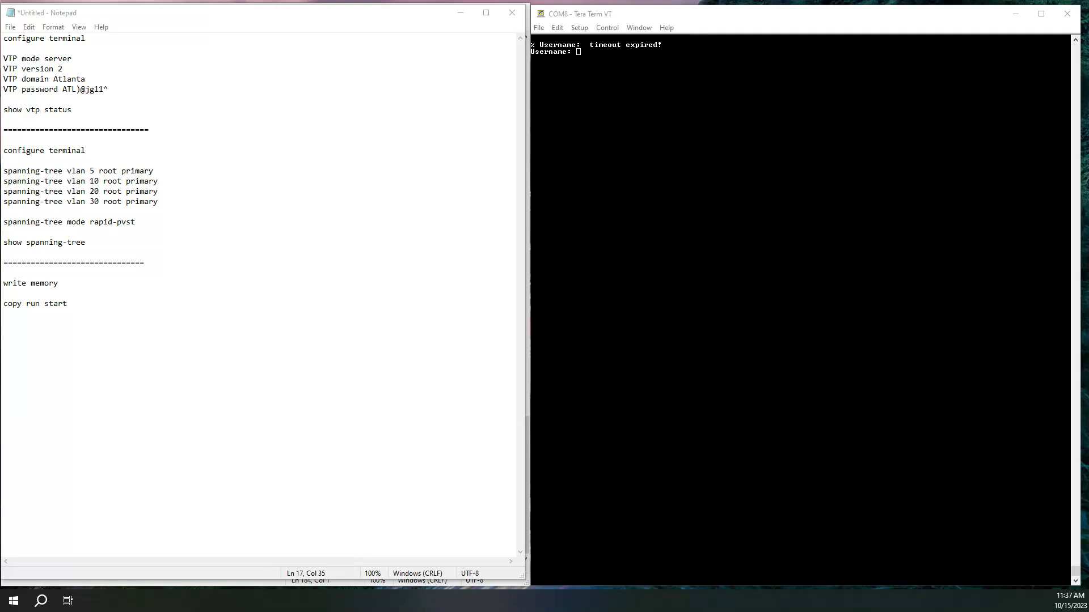
# Select the VTP command block in the Notepad script and wipe the login timeout messages from Tera Term
pyautogui.click(115, 70)
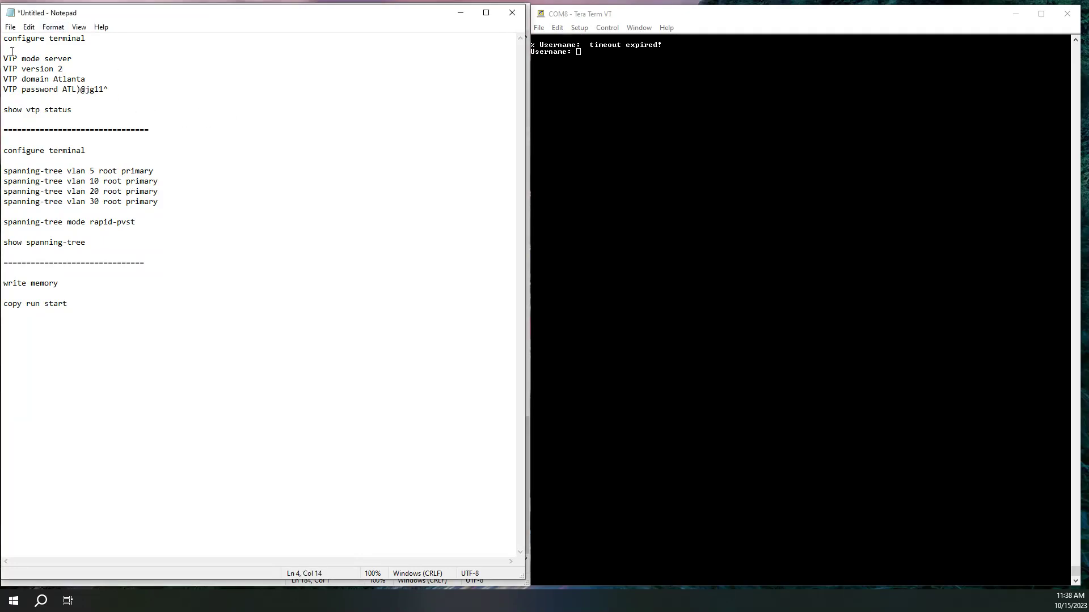
pyautogui.moveTo(5, 41); pyautogui.dragTo(89, 211)
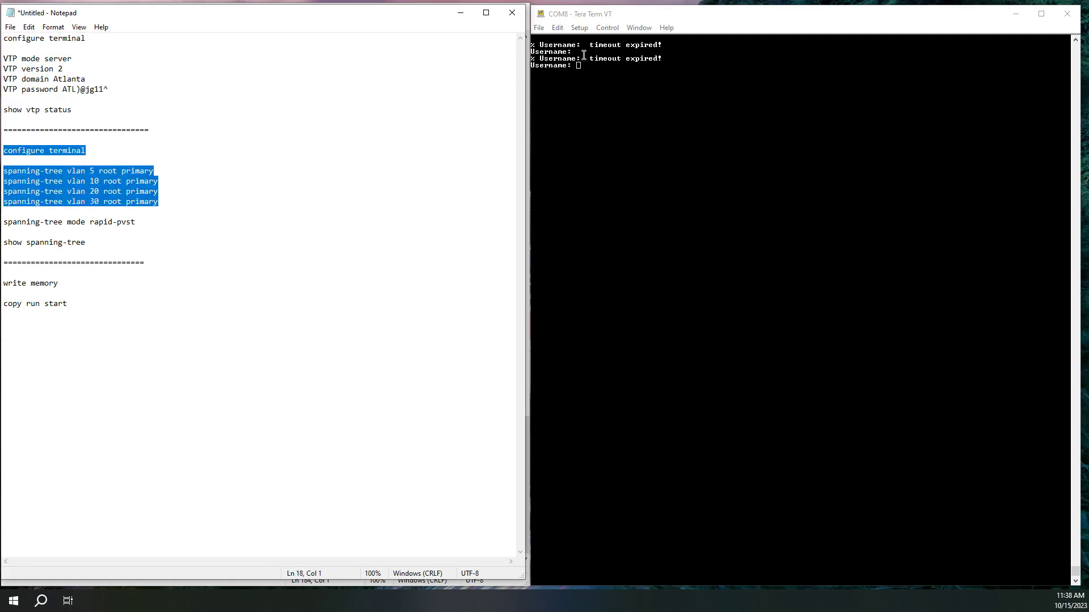
pyautogui.click(558, 28)
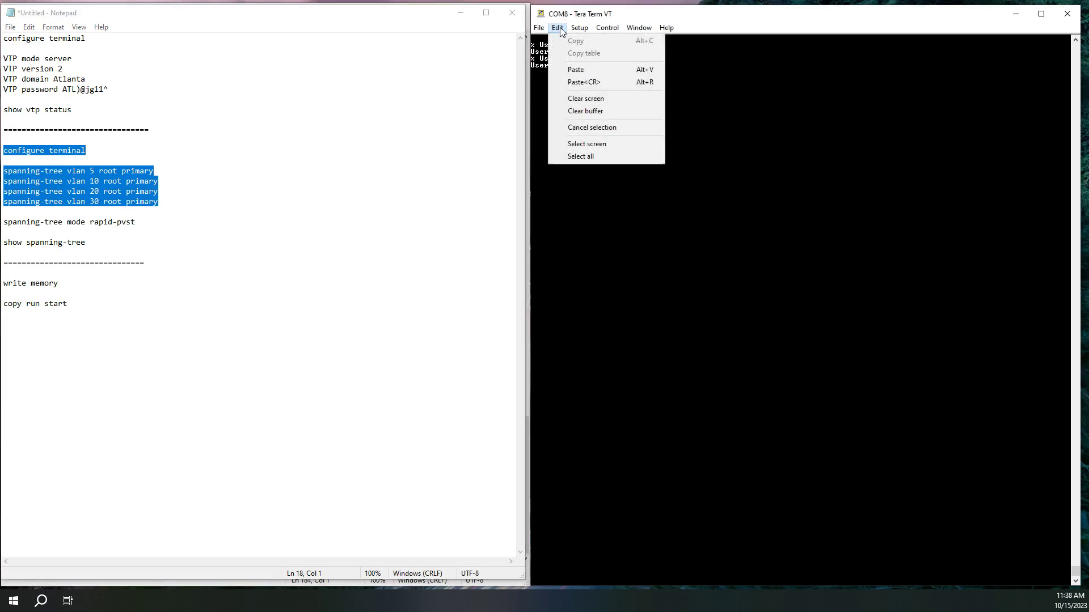
pyautogui.click(586, 99)
pyautogui.click(193, 118)
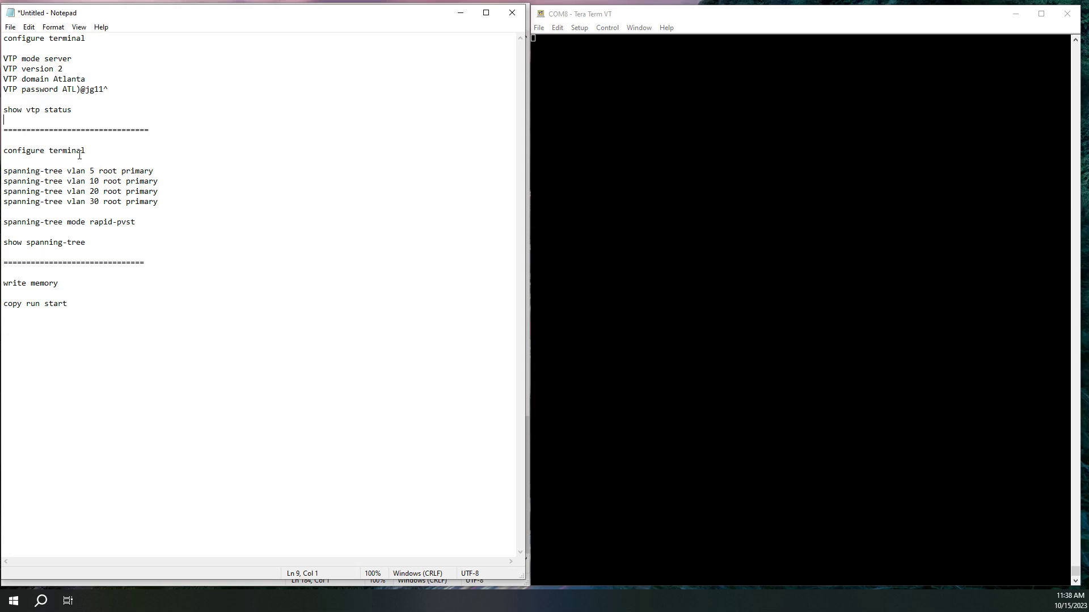
pyautogui.click(156, 232)
pyautogui.click(3, 99)
pyautogui.moveTo(5, 59); pyautogui.dragTo(79, 57)
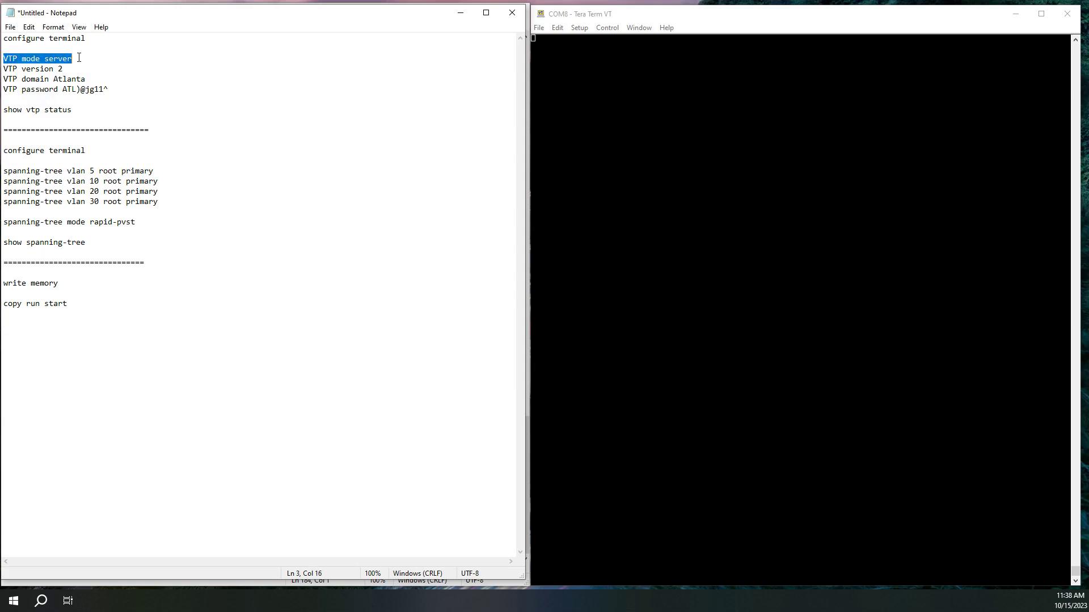
pyautogui.click(86, 70)
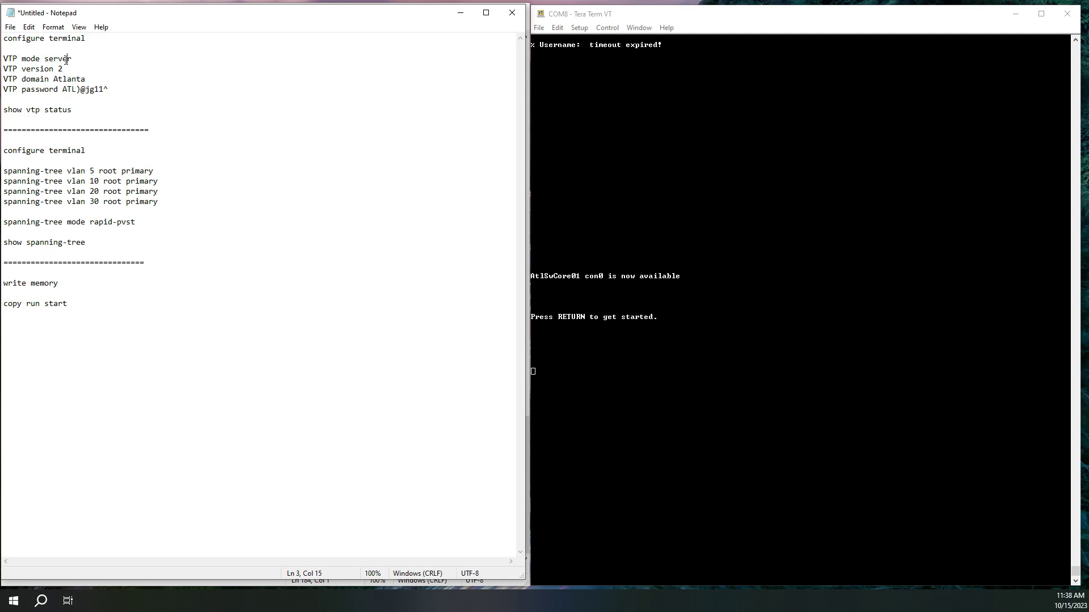
pyautogui.doubleClick(67, 59)
pyautogui.press('Down')
pyautogui.press('Down')
pyautogui.click(67, 70)
pyautogui.keyDown('shift'); pyautogui.click(2, 69); pyautogui.keyUp('shift')
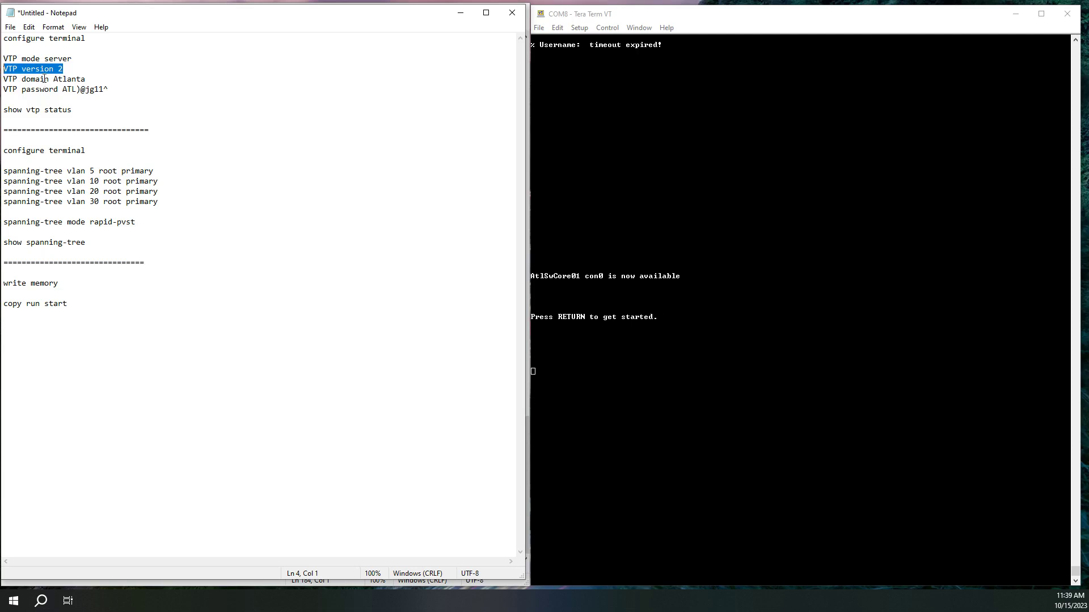
pyautogui.moveTo(92, 79); pyautogui.dragTo(55, 78)
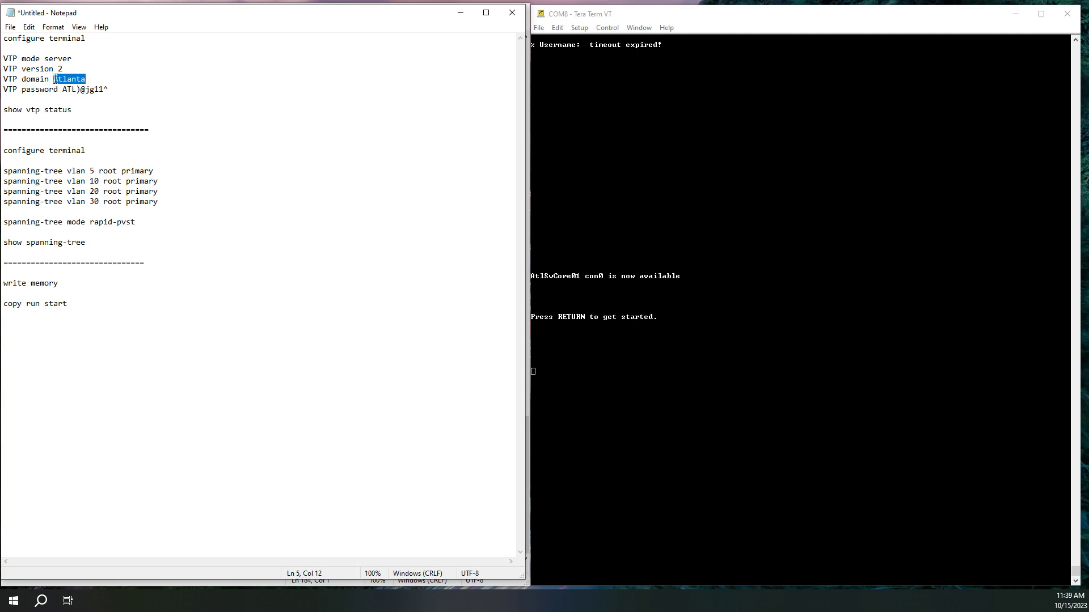
pyautogui.moveTo(109, 89); pyautogui.dragTo(138, 94)
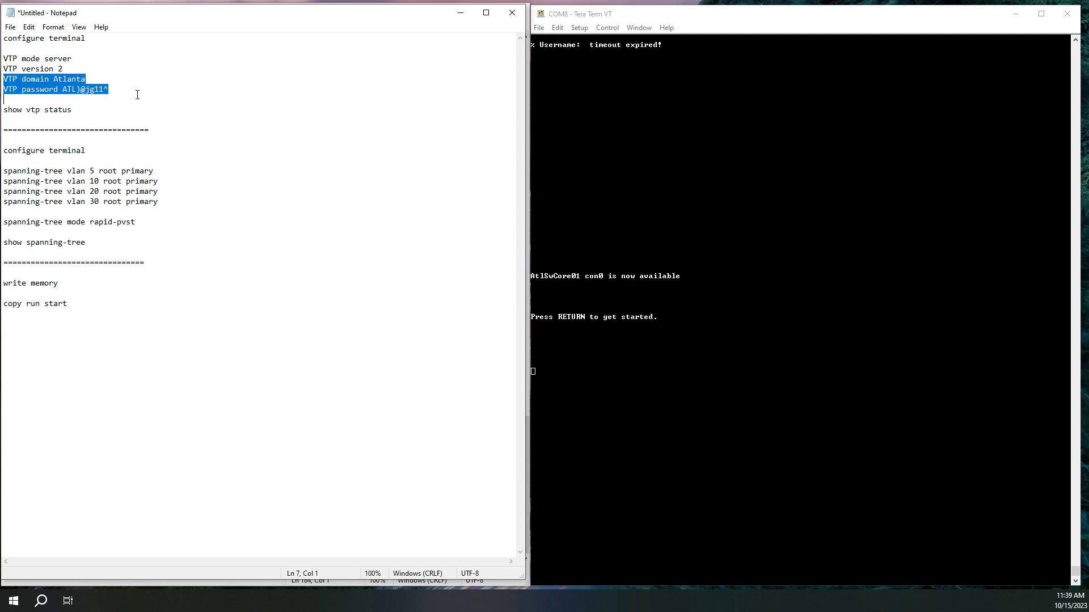
pyautogui.doubleClick(69, 79)
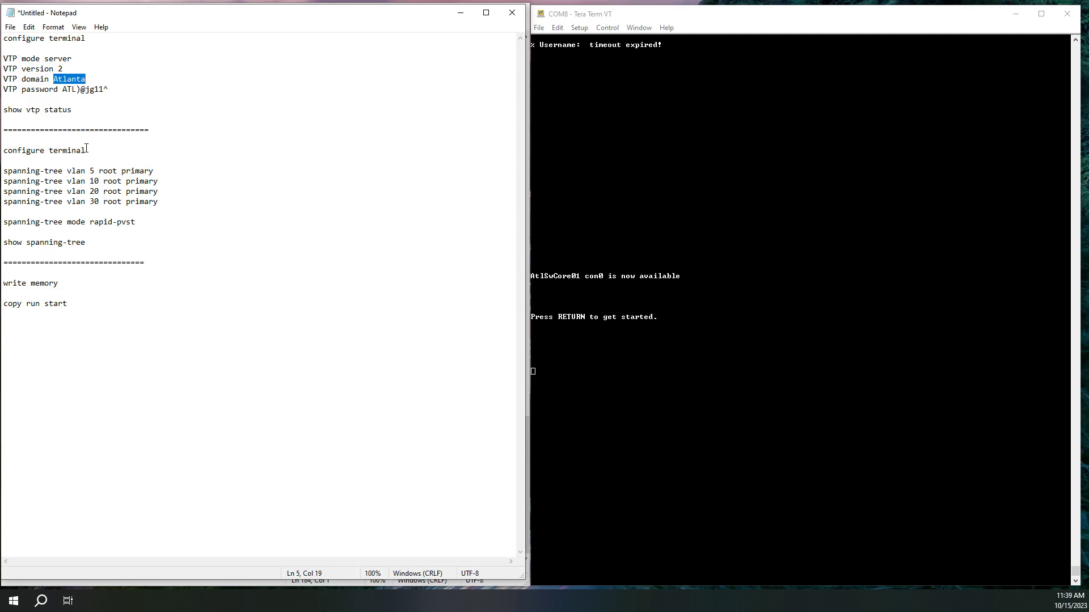
pyautogui.doubleClick(93, 89)
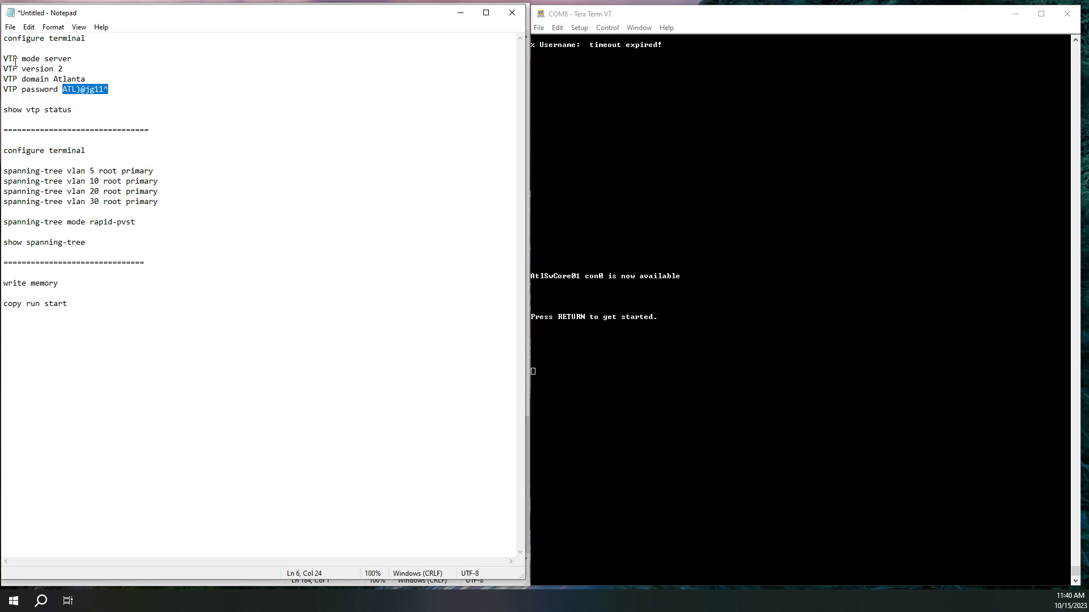
# Clear the screen, wake the console and log in to AtlSwCore01 with the admin account
pyautogui.click(558, 27)
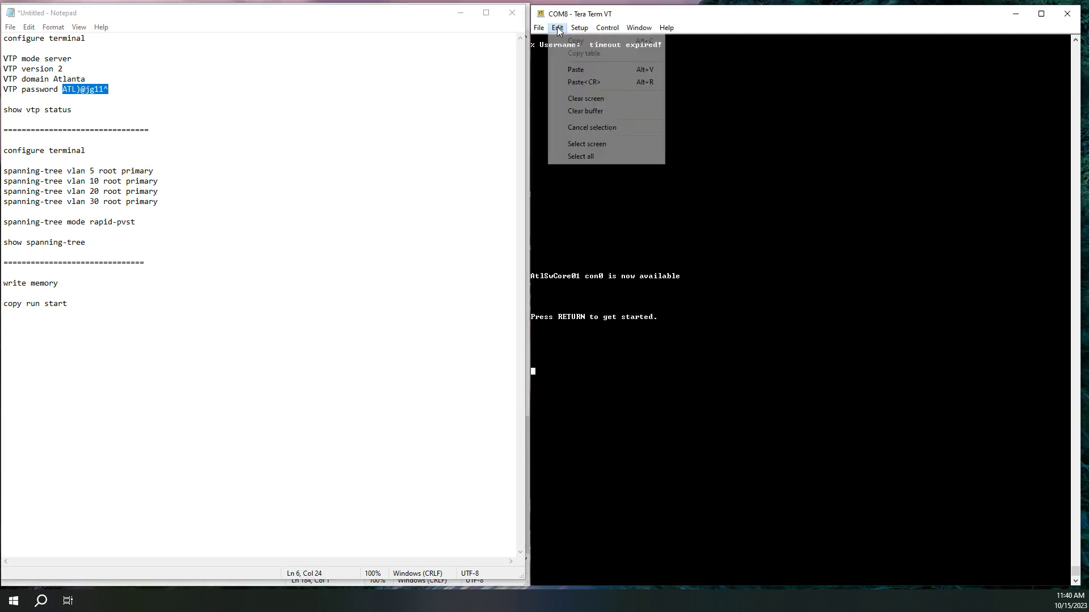
pyautogui.click(574, 100)
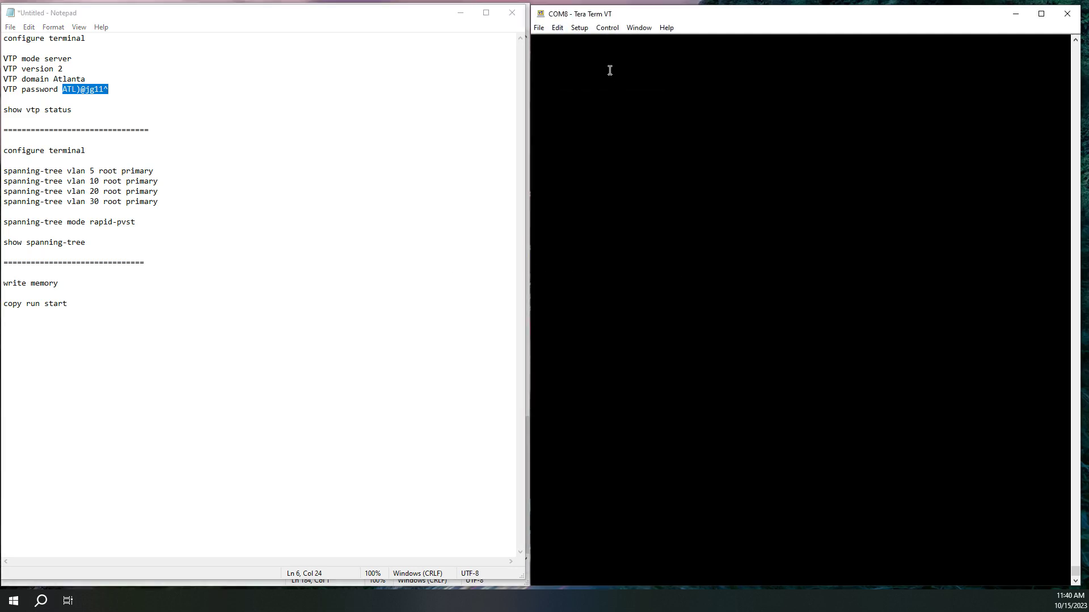
pyautogui.press('Return')
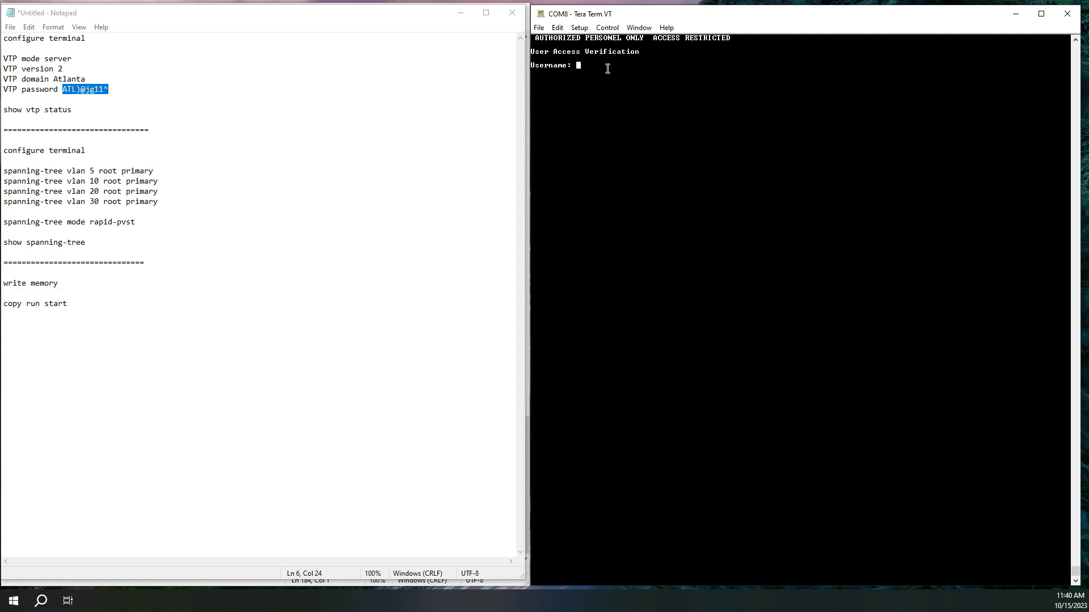
pyautogui.write('admin')
pyautogui.press('Return')
pyautogui.press('Return')
# Paste the VTP block (server mode, version 2, domain Atlanta, password) from Notepad into the switch console
pyautogui.click(143, 95)
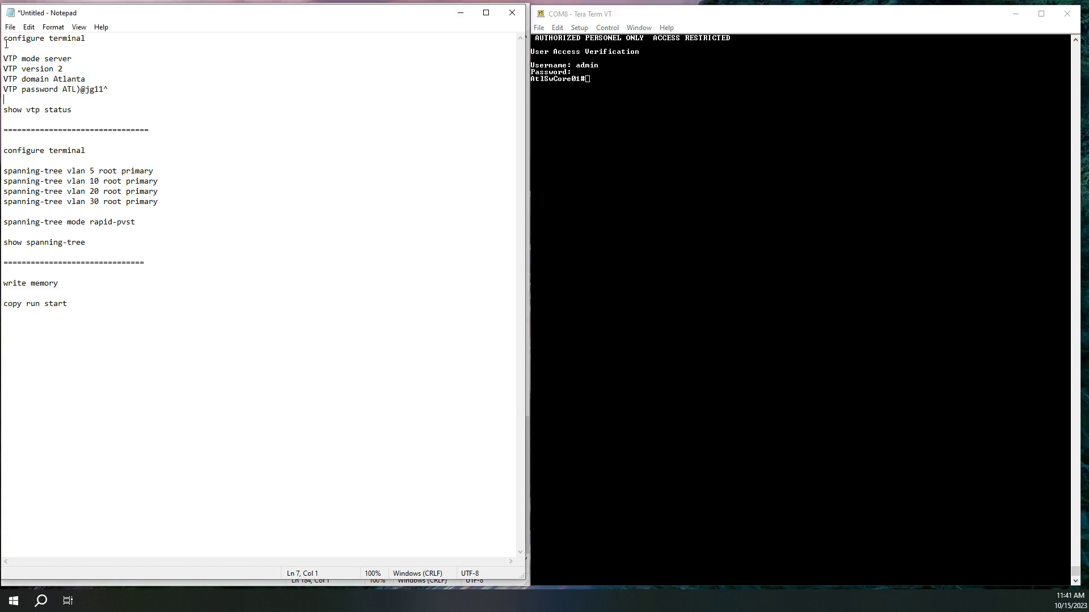
pyautogui.moveTo(5, 42); pyautogui.dragTo(122, 98)
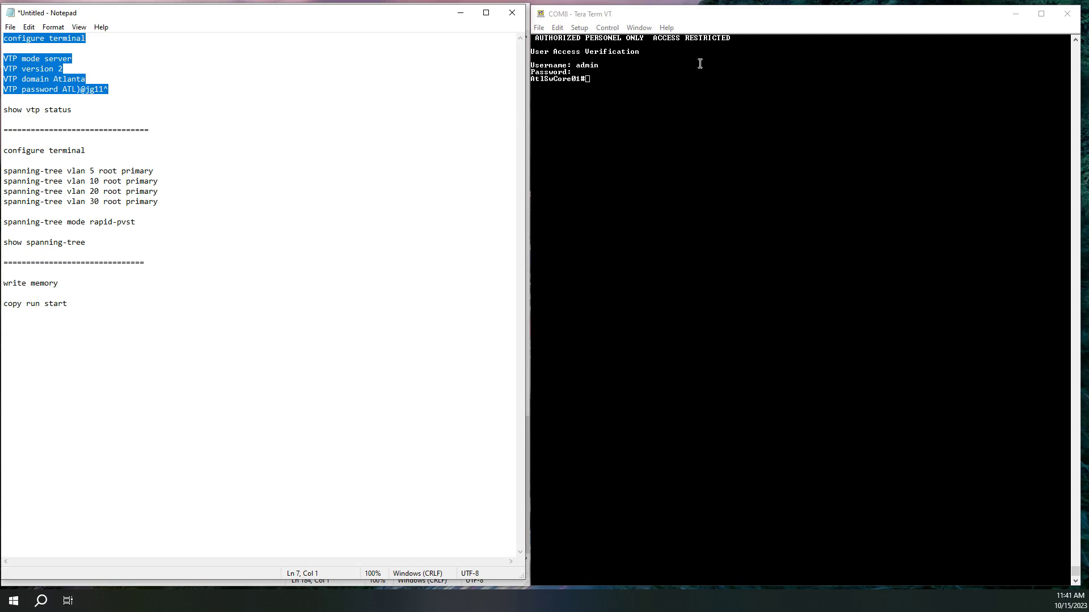
pyautogui.click(706, 91)
pyautogui.rightClick(636, 98)
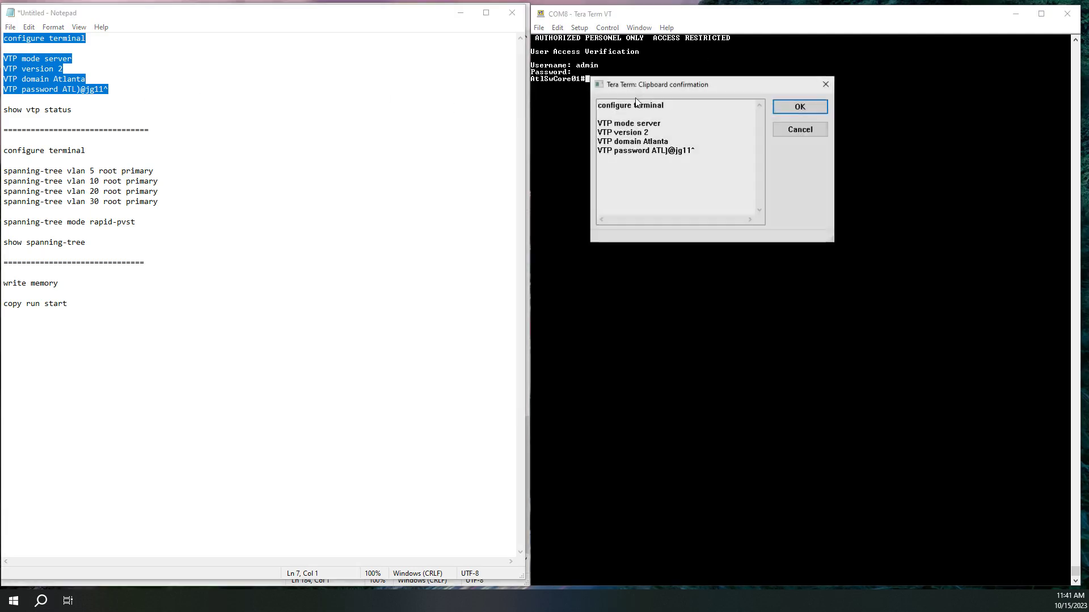
pyautogui.click(801, 108)
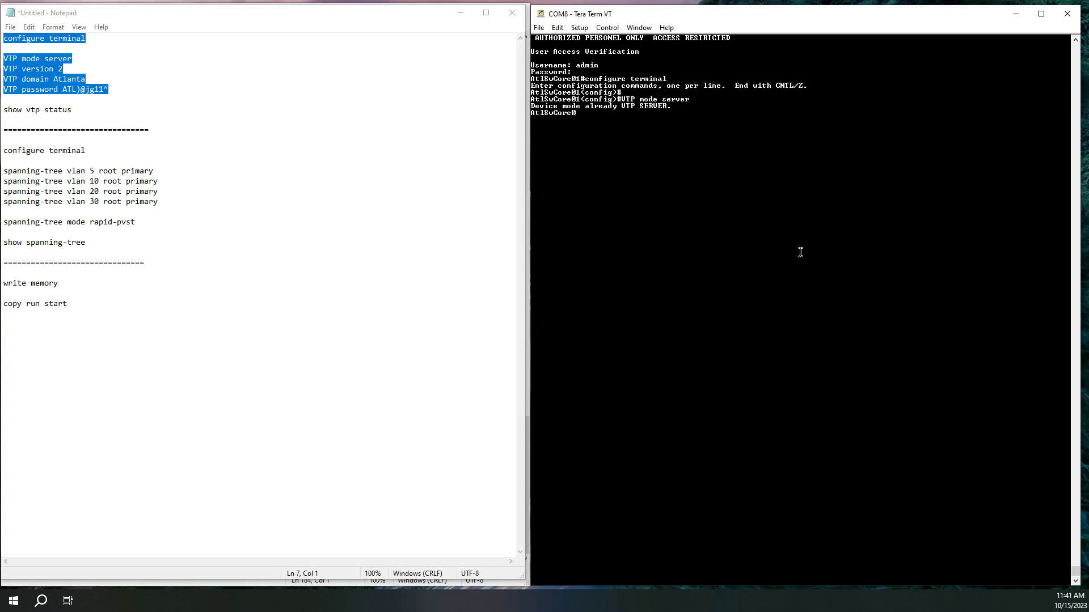
pyautogui.press('Return')
pyautogui.press('Return')
pyautogui.press('Return')
pyautogui.press('Return')
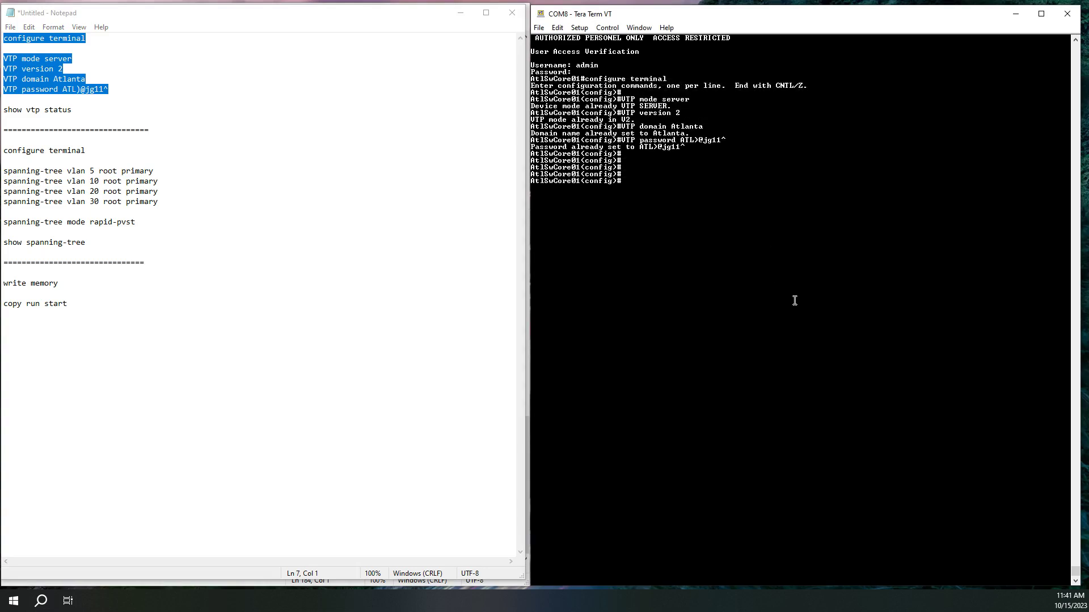
pyautogui.click(70, 110)
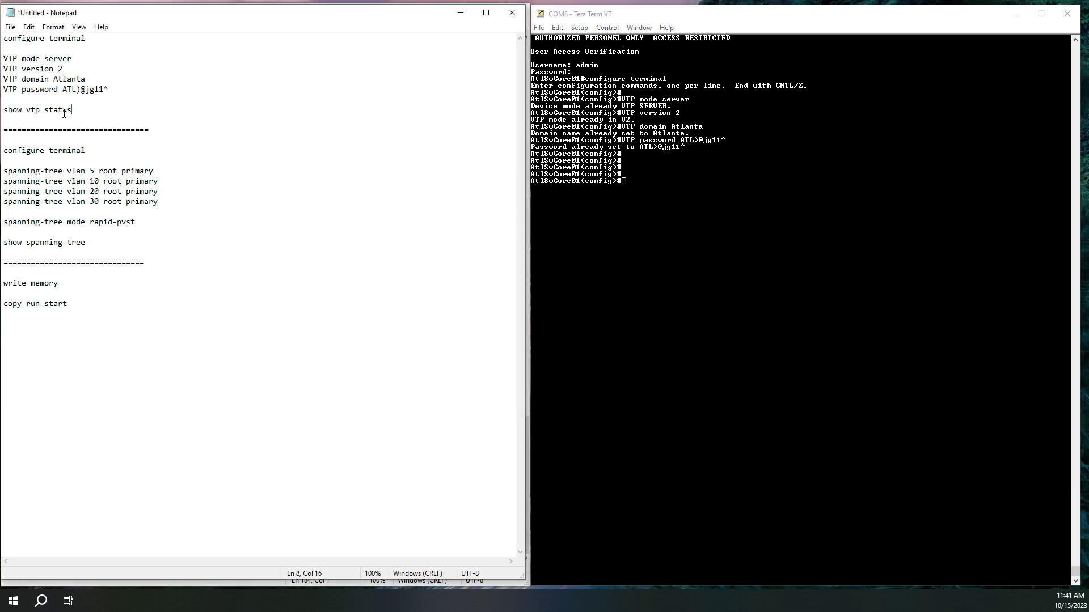
pyautogui.keyDown('shift'); pyautogui.click(3, 111); pyautogui.keyUp('shift')
pyautogui.hotkey('ctrl', 'c')
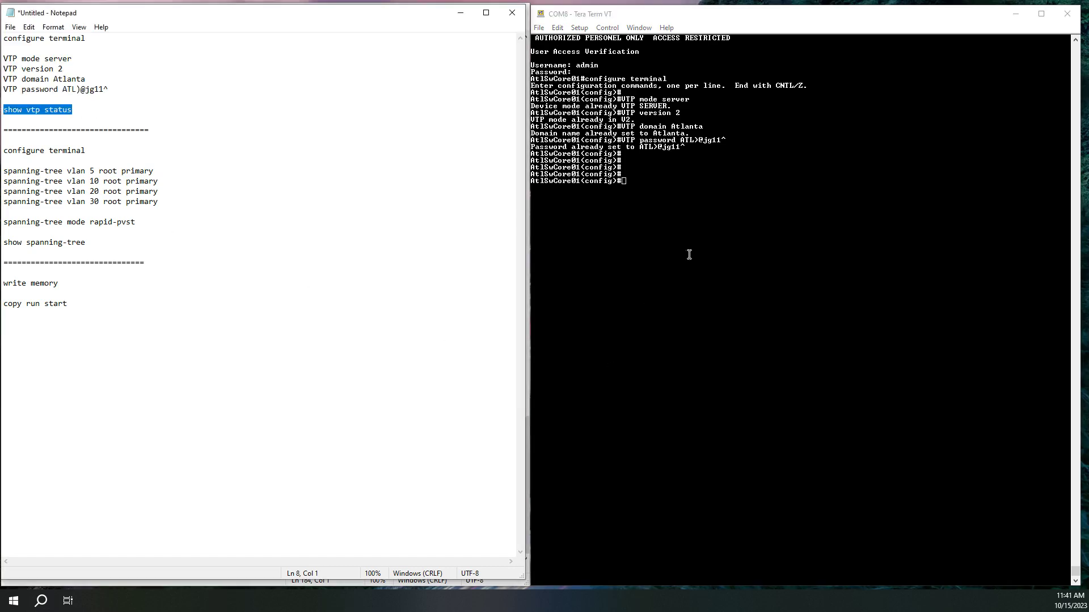
# Exit configuration mode and run show vtp status on the switch
pyautogui.click(712, 231)
pyautogui.write('exit')
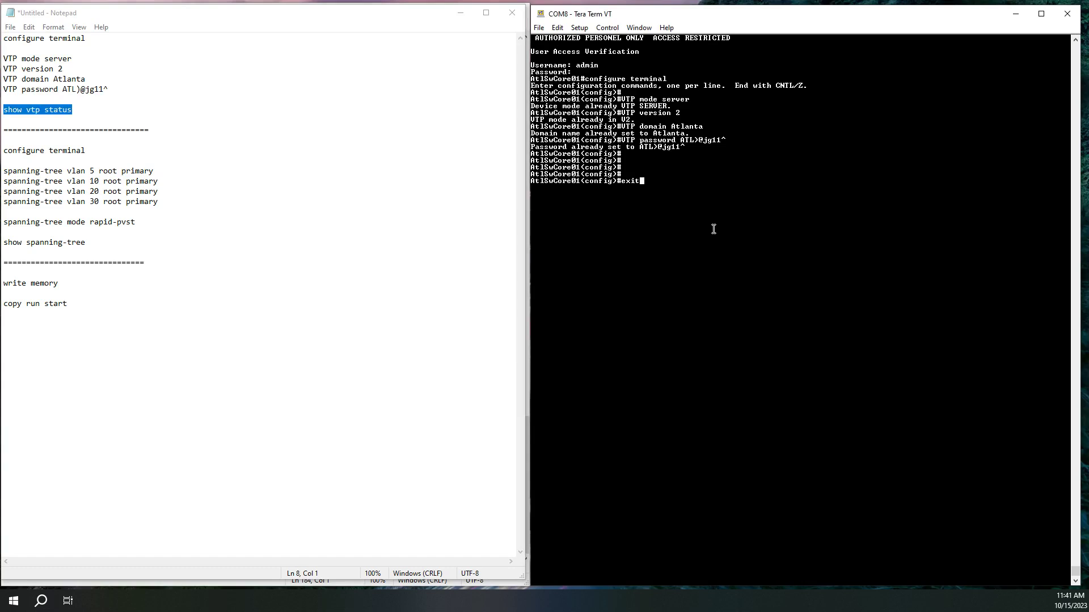
pyautogui.press('Return')
pyautogui.rightClick(747, 272)
pyautogui.press('Return')
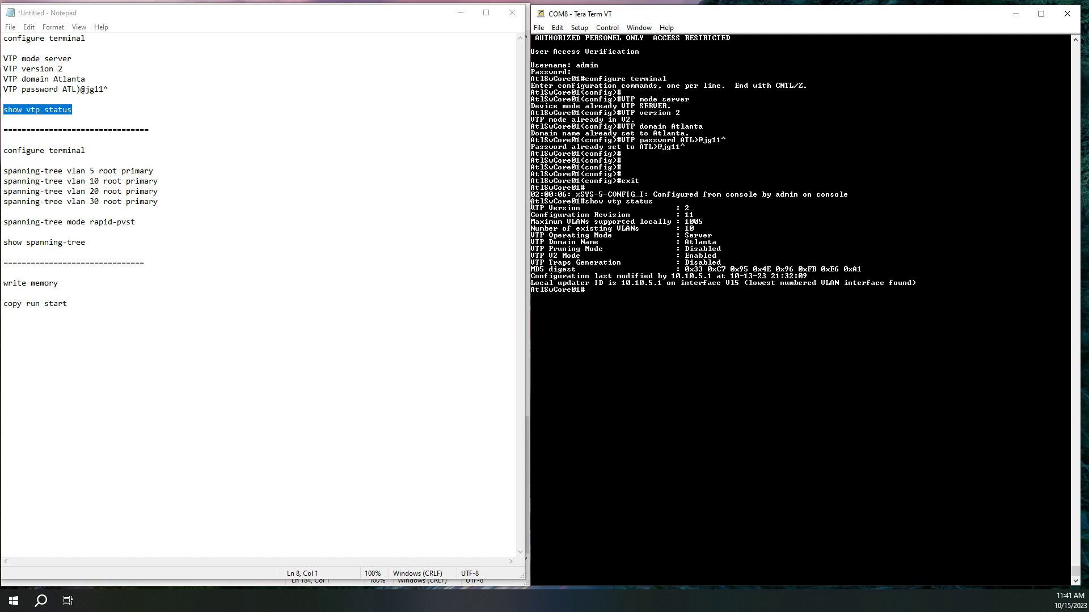
# Highlight the Operating Mode Server, Domain Name Atlanta and V2 Mode Enabled lines in the output
pyautogui.moveTo(533, 209); pyautogui.dragTo(526, 236)
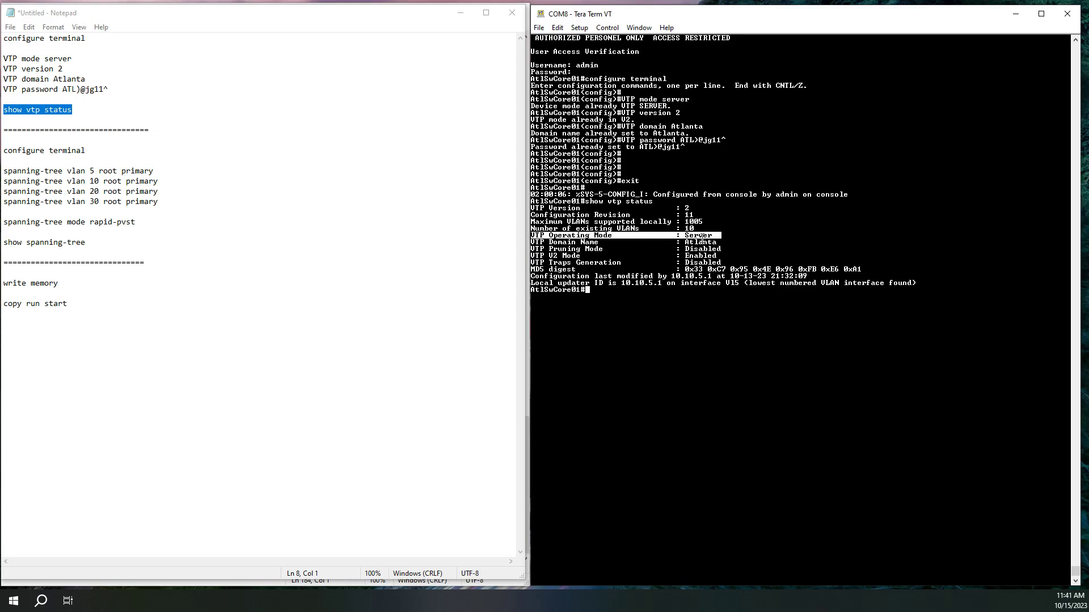
pyautogui.moveTo(722, 242); pyautogui.dragTo(525, 244)
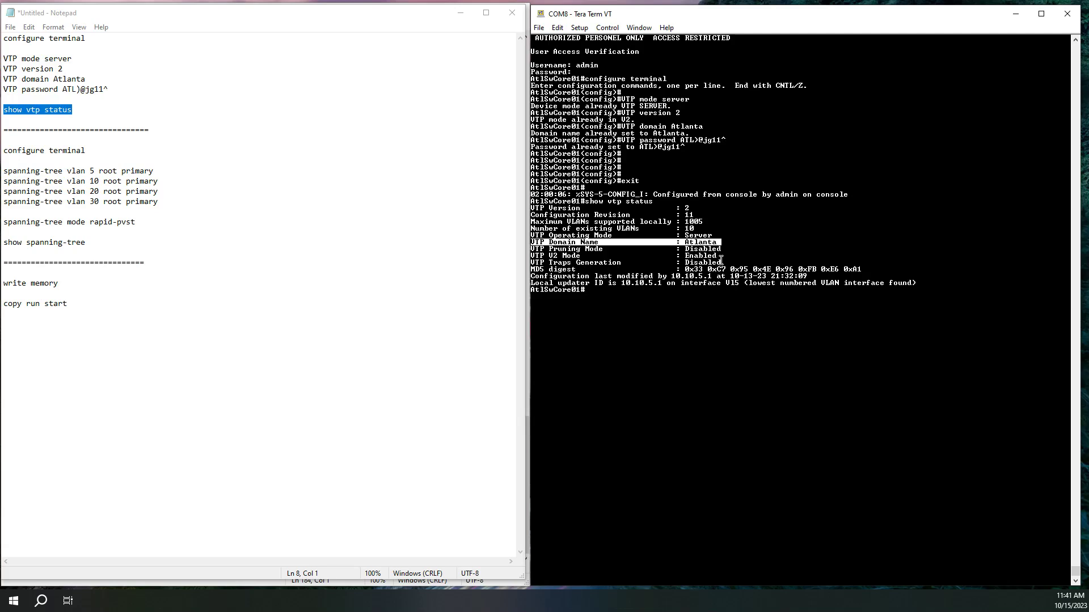
pyautogui.moveTo(722, 256); pyautogui.dragTo(526, 256)
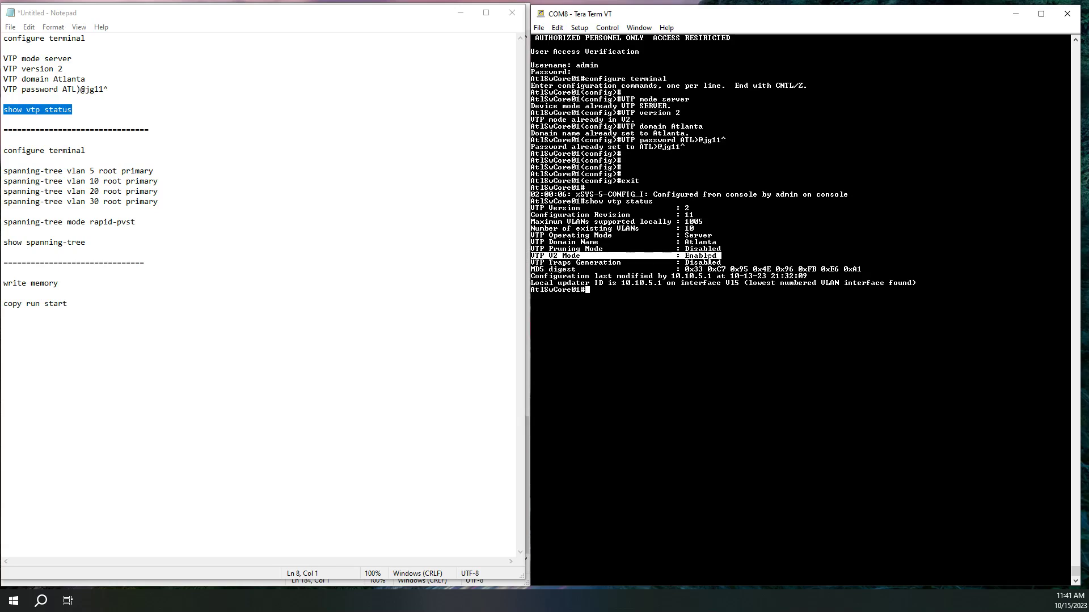
pyautogui.click(631, 322)
pyautogui.click(557, 28)
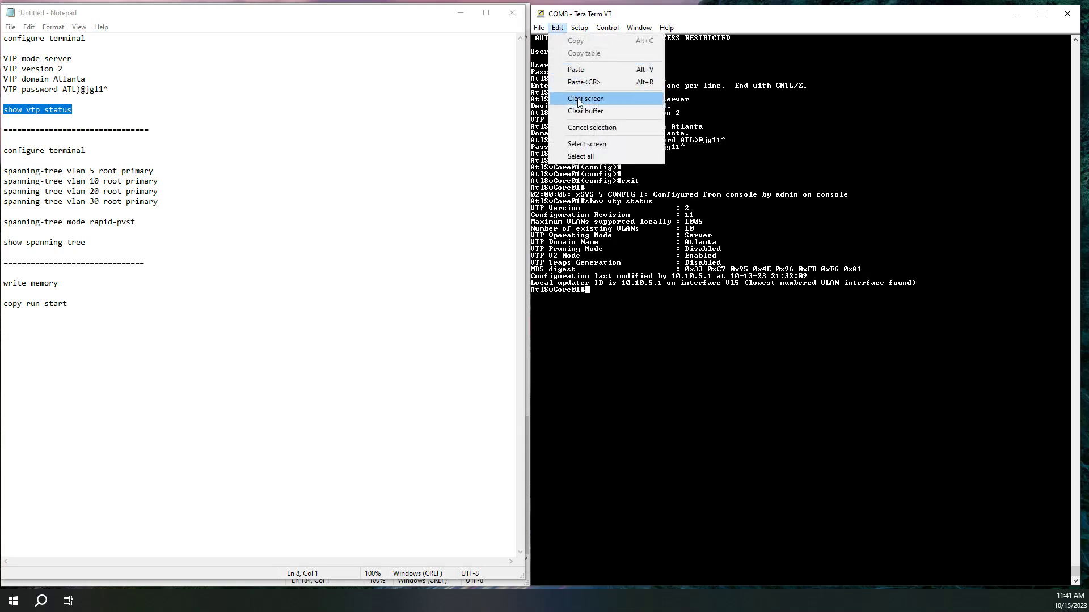
# Wipe the show vtp status output from the Tera Term screen with Edit > Clear screen
pyautogui.click(579, 99)
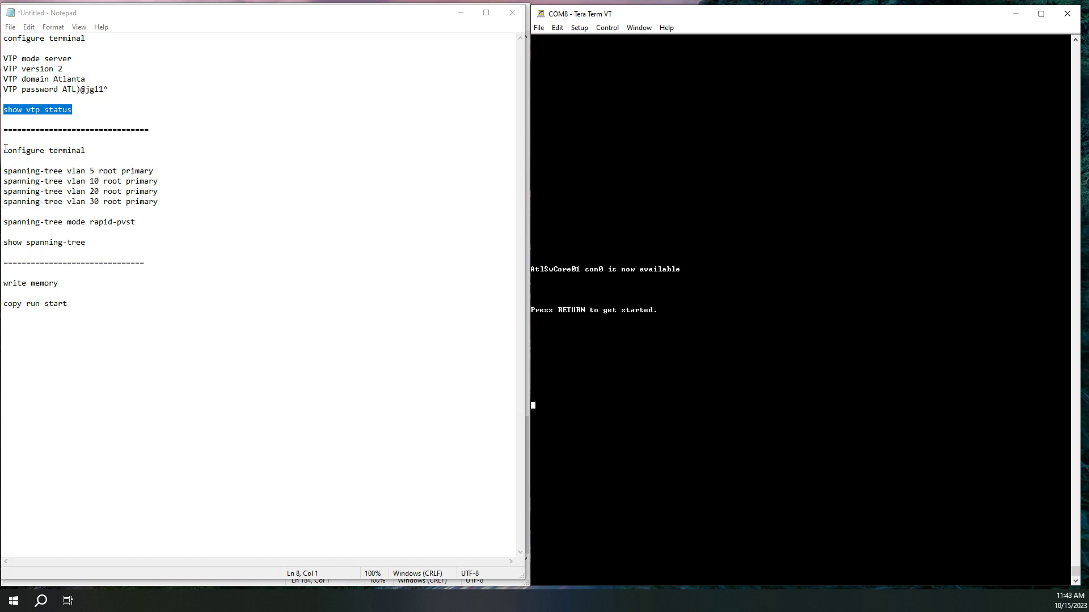
# Copy configure terminal and the spanning-tree vlan 5, 10, 20, 30 root primary lines from Notepad
pyautogui.moveTo(5, 150); pyautogui.dragTo(181, 215)
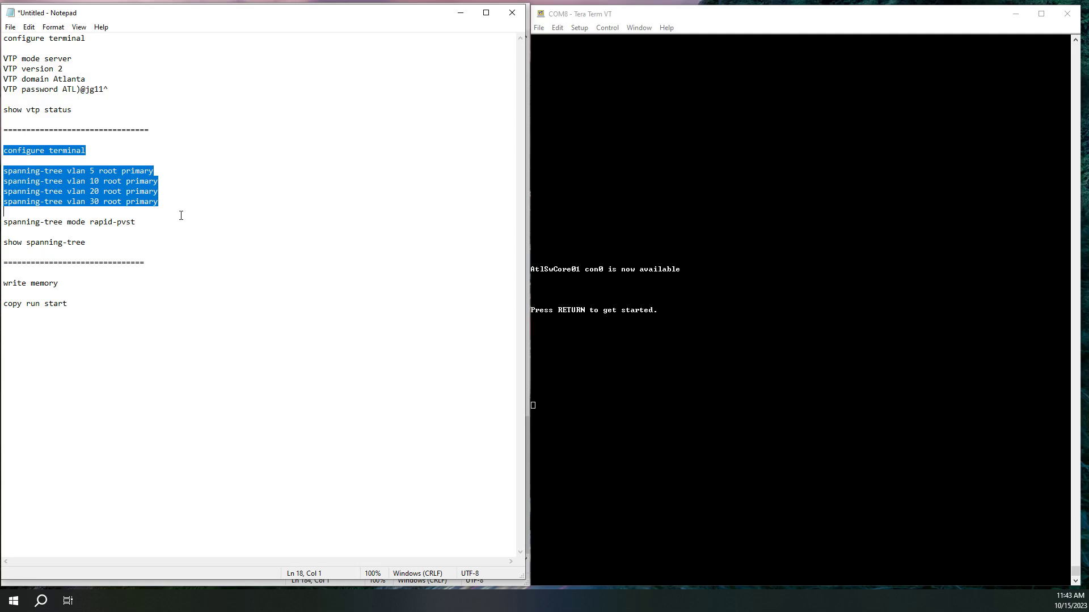
pyautogui.click(103, 202)
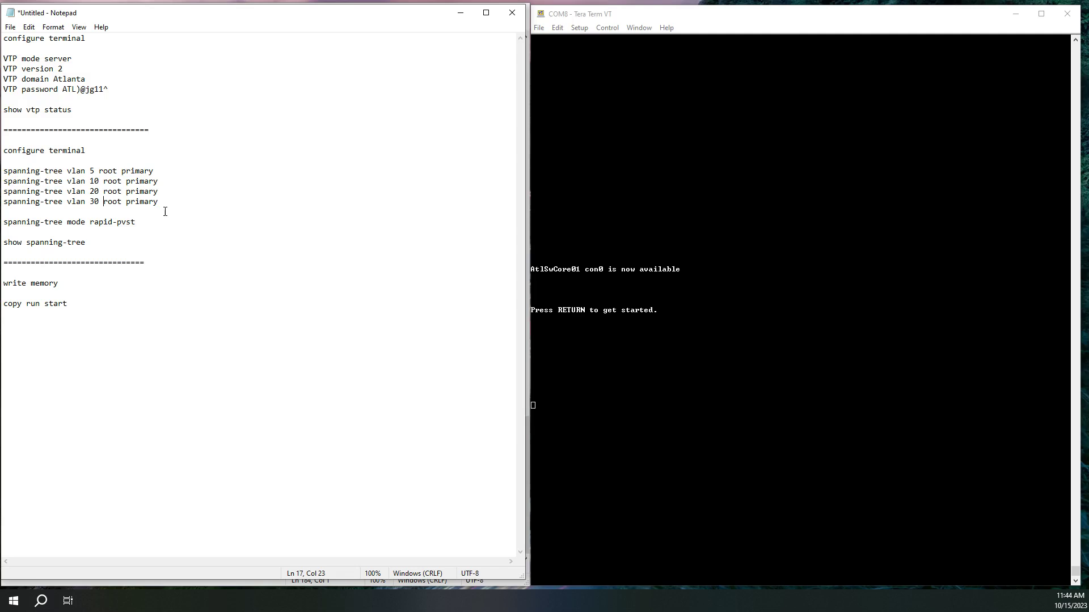
pyautogui.click(86, 181)
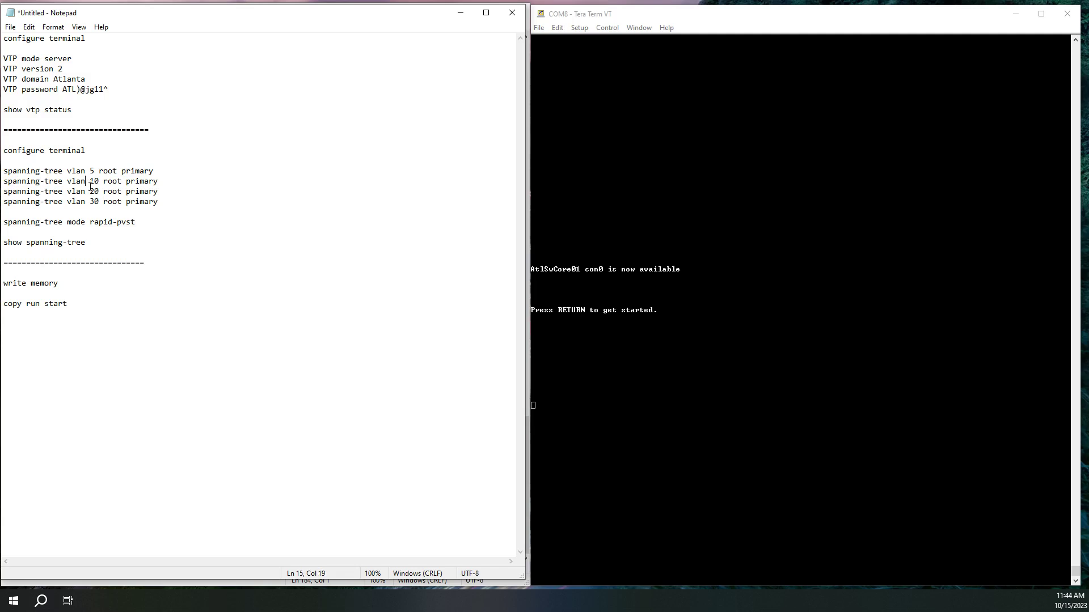
pyautogui.click(153, 183)
pyautogui.moveTo(4, 150); pyautogui.dragTo(157, 213)
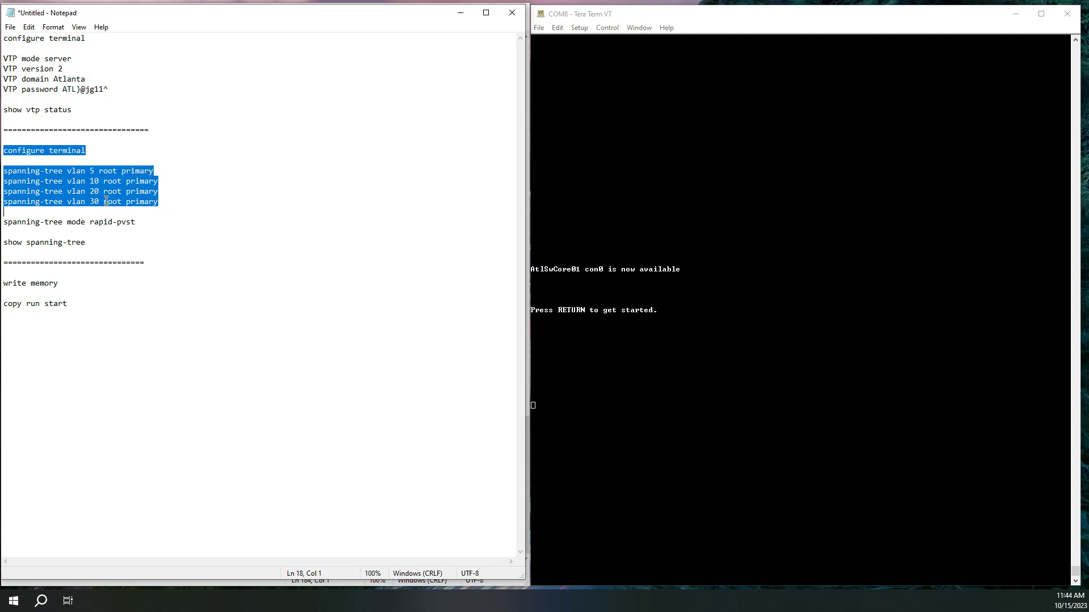
pyautogui.click(106, 180)
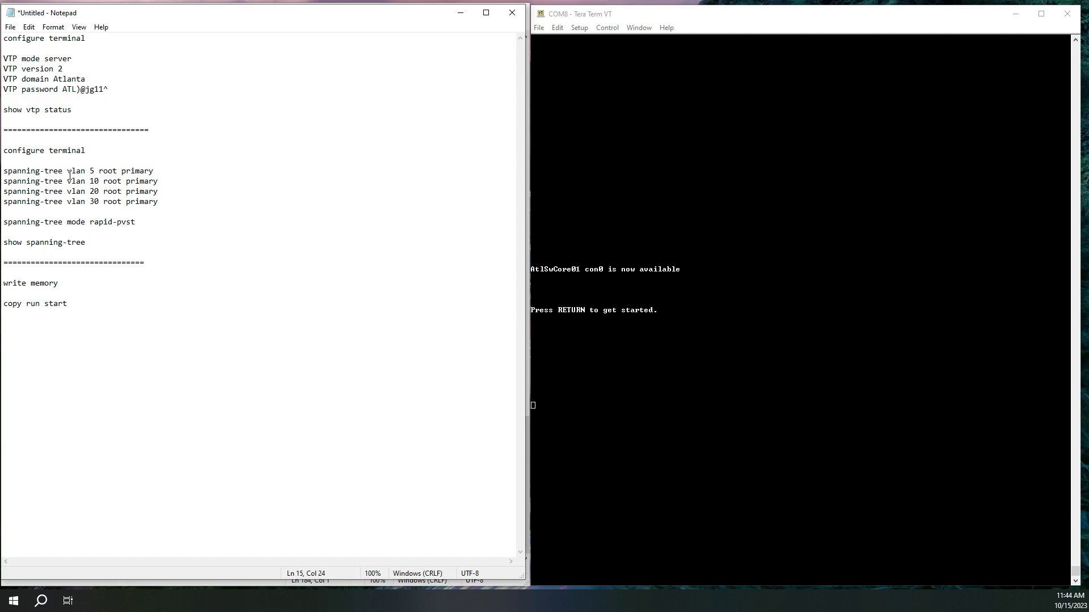
pyautogui.moveTo(67, 172)
pyautogui.mouseDown()
pyautogui.moveTo(103, 174)
pyautogui.moveTo(80, 181)
pyautogui.mouseUp()
pyautogui.click(98, 181)
pyautogui.click(740, 27)
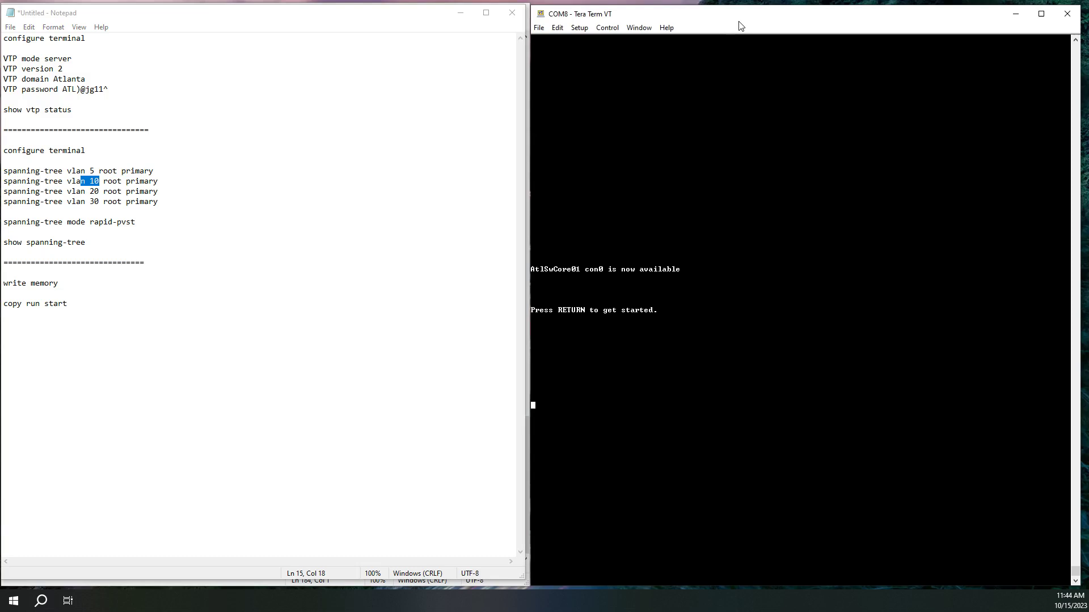
# Clear the screen and log back in to AtlSwCore01 with the admin account
pyautogui.click(558, 27)
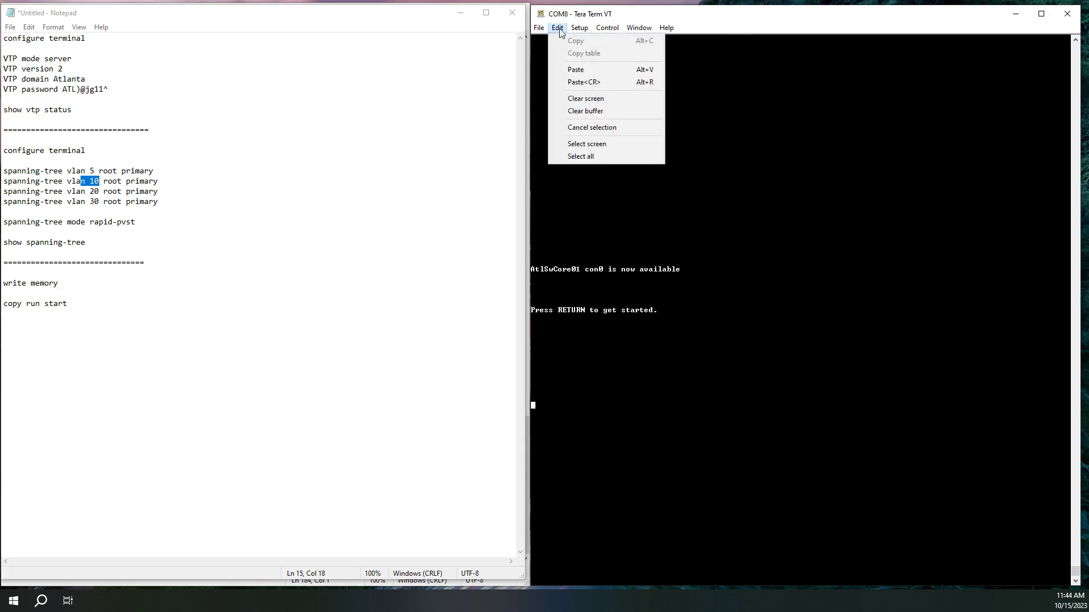
pyautogui.click(585, 100)
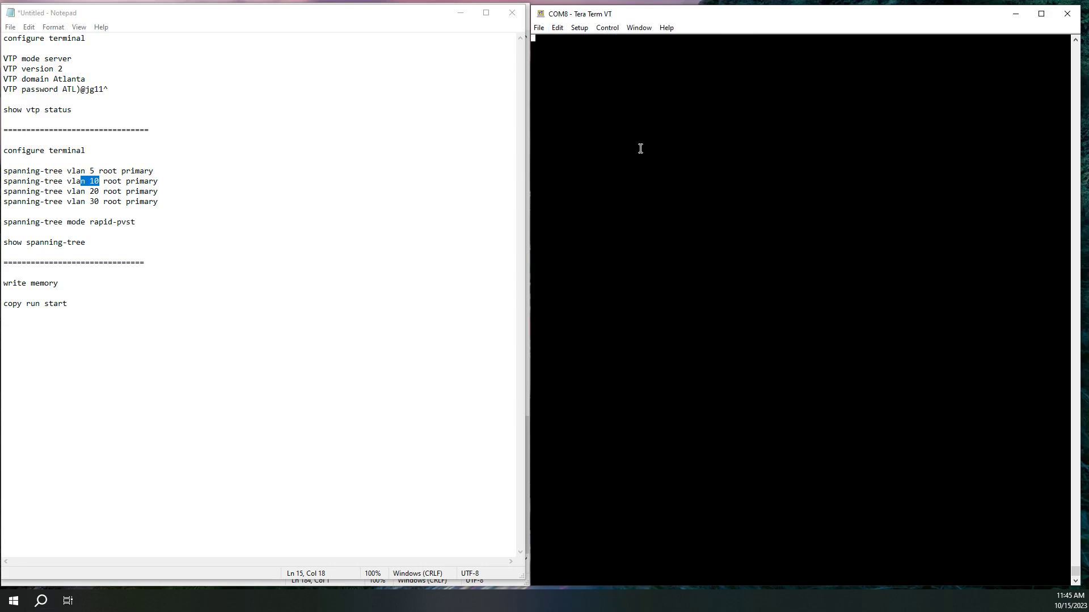
pyautogui.press('Return')
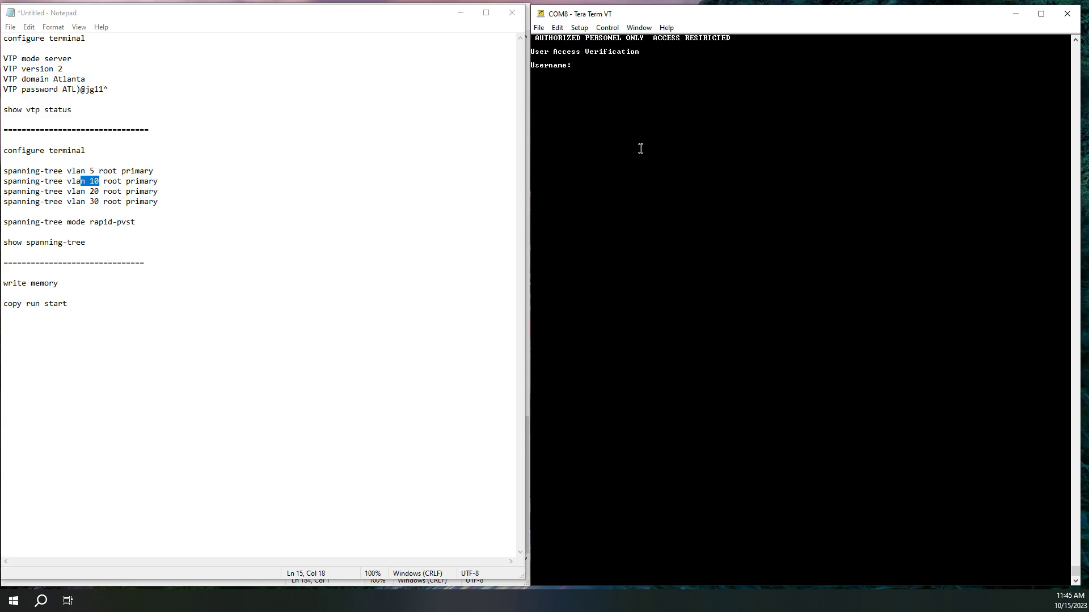
pyautogui.write('admin')
pyautogui.press('Return')
pyautogui.press('Return')
# Paste the spanning-tree root primary commands for VLANs 5, 10, 20 and 30 into the console
pyautogui.rightClick(677, 165)
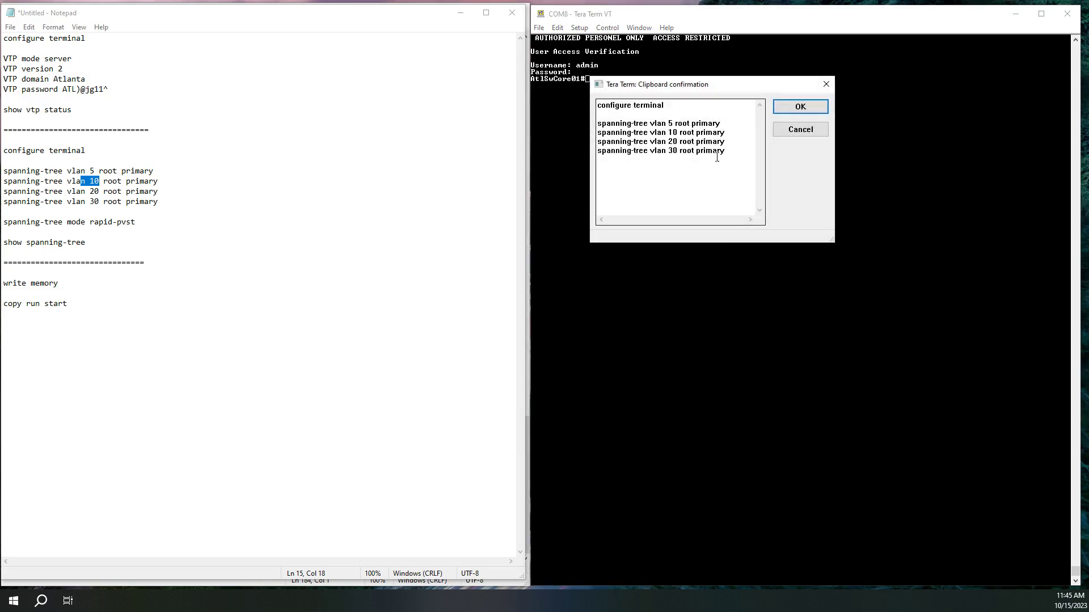
pyautogui.click(797, 106)
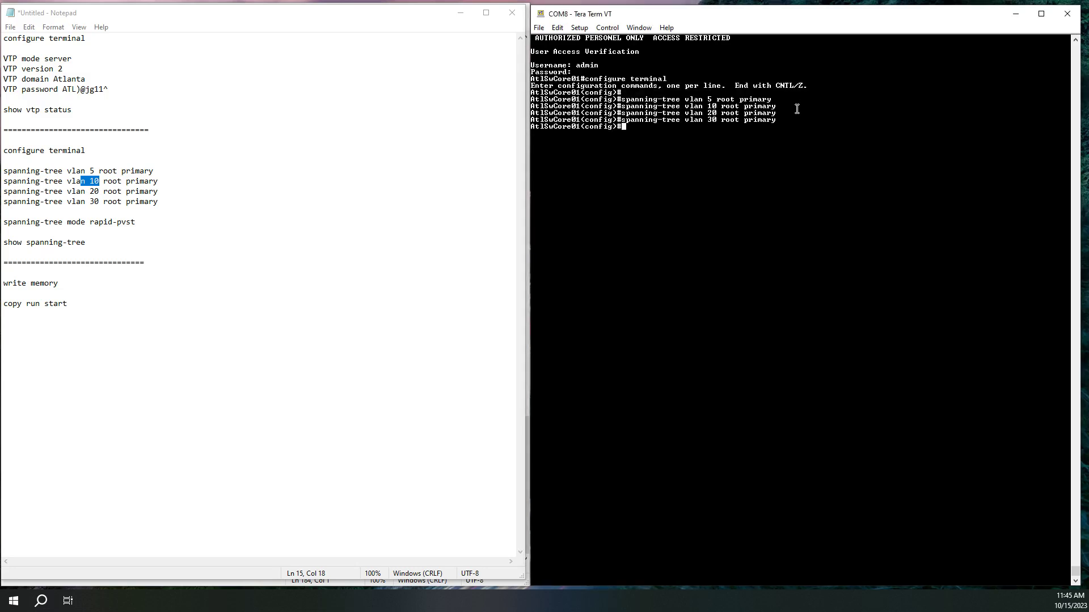
pyautogui.press('Return')
pyautogui.press('Return')
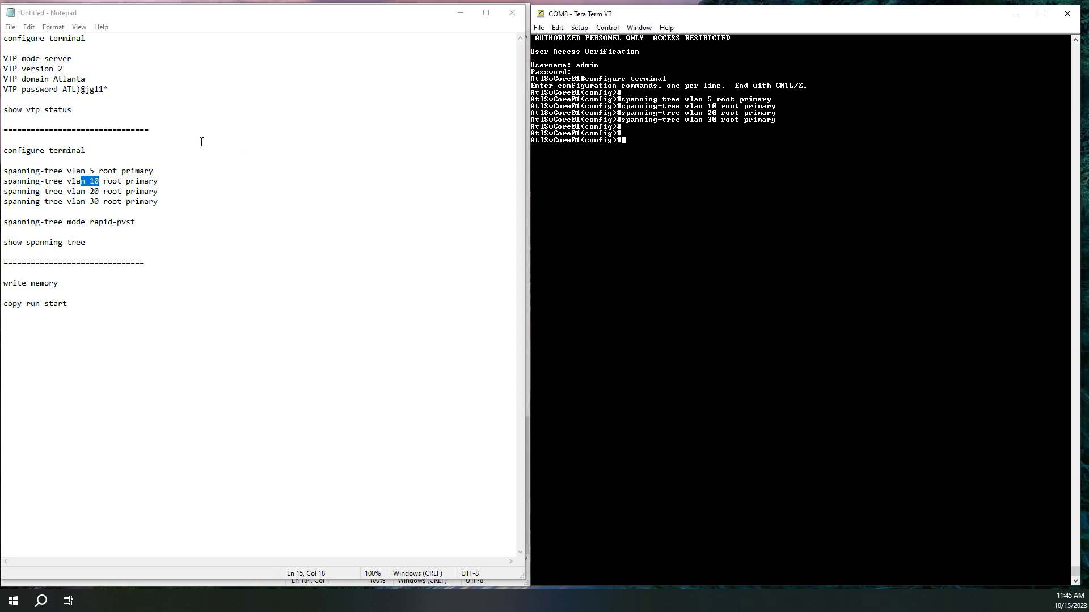
pyautogui.moveTo(136, 223); pyautogui.dragTo(4, 225)
pyautogui.hotkey('ctrl', 'c')
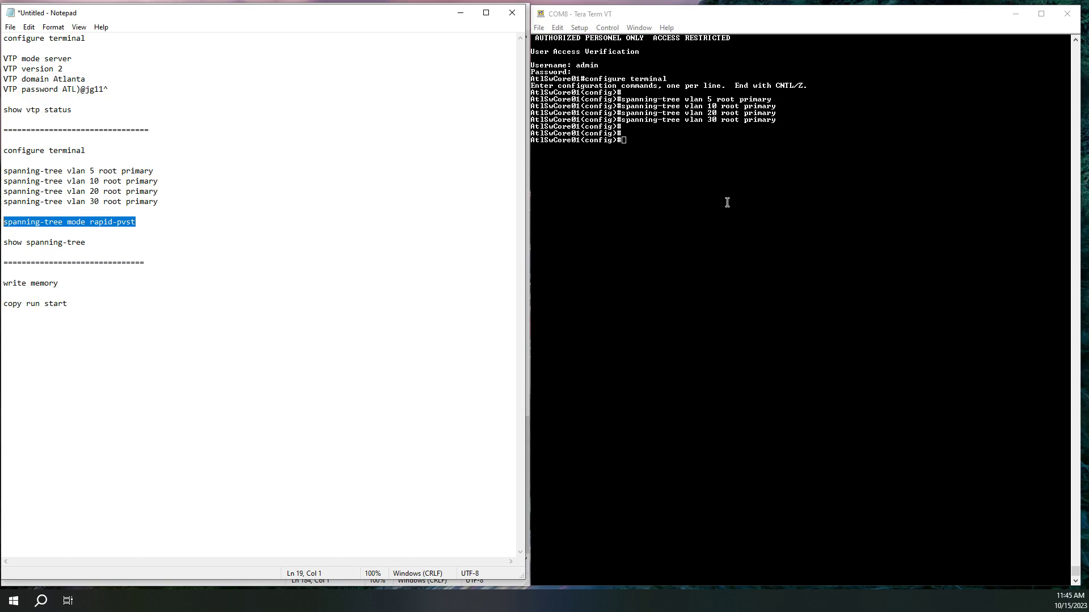
# Apply spanning-tree mode rapid-pvst and exit configuration mode
pyautogui.click(644, 147)
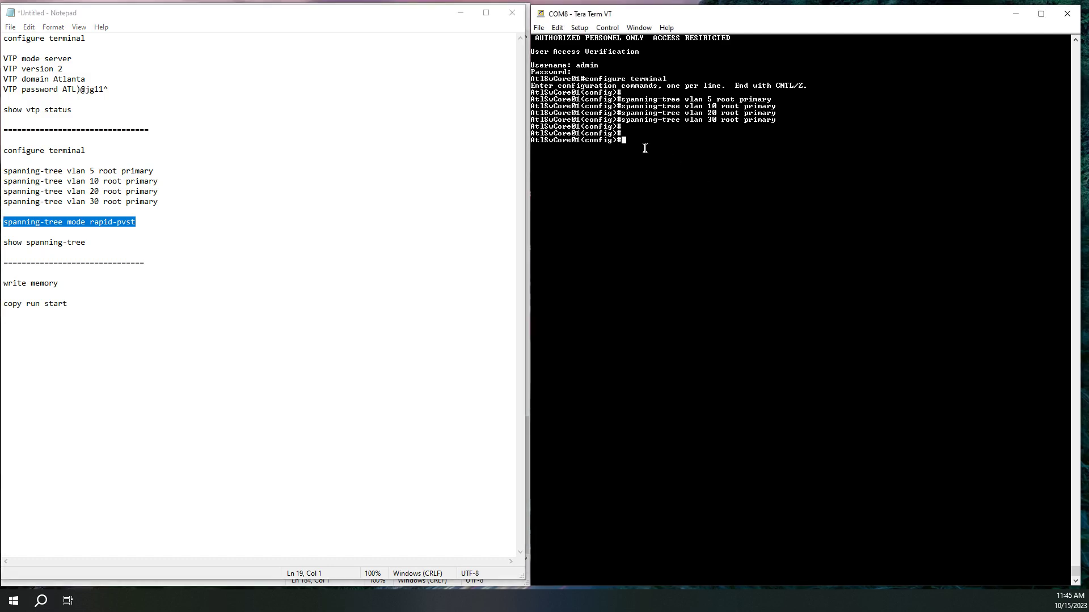
pyautogui.rightClick(644, 147)
pyautogui.press('Return')
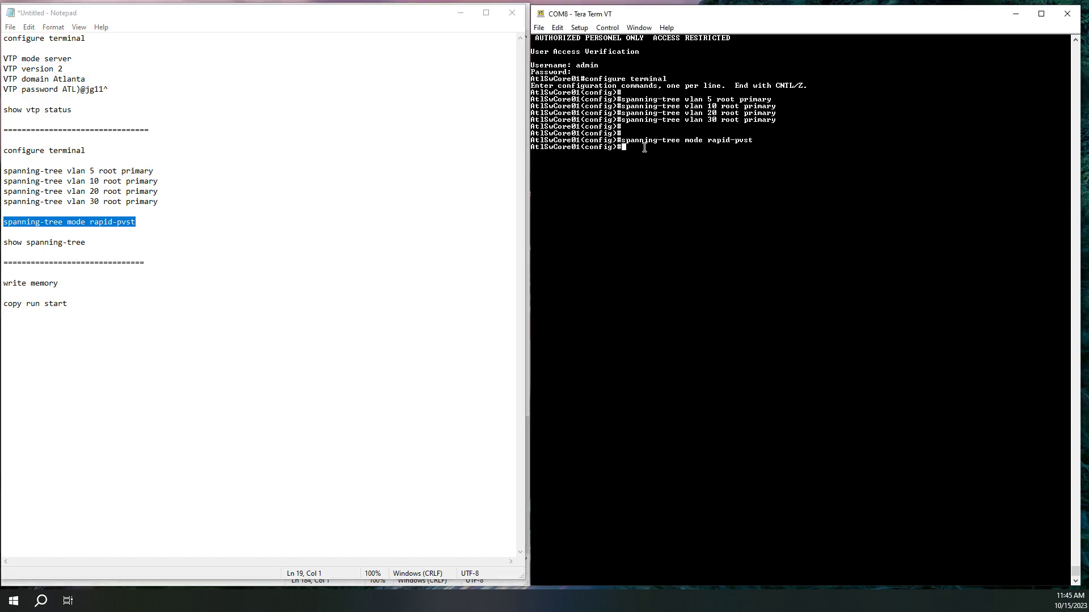
pyautogui.press('Return')
pyautogui.press('Return')
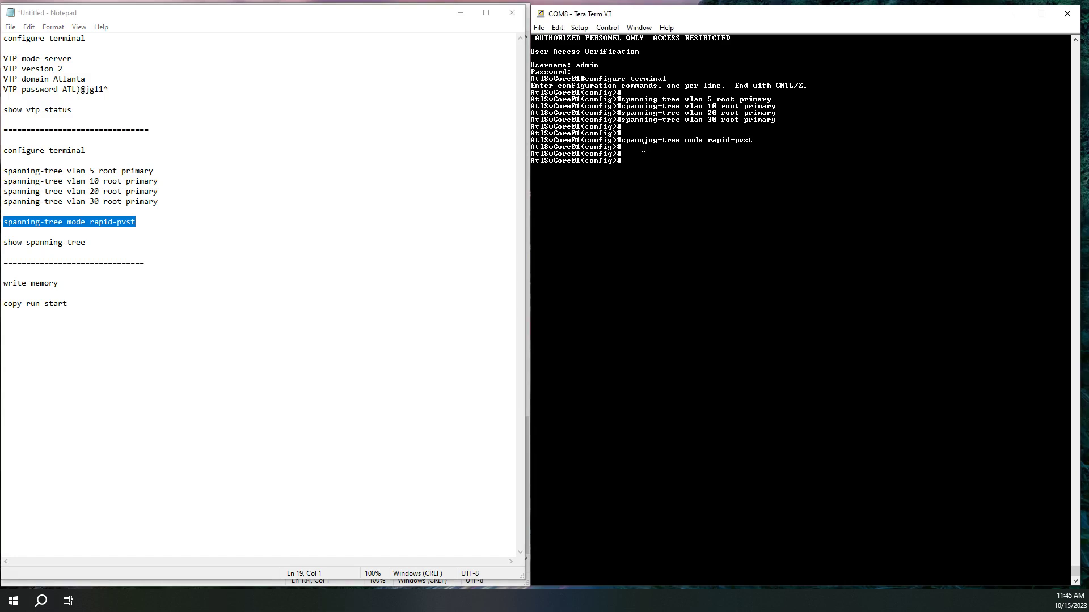
pyautogui.write('exit')
pyautogui.press('Return')
# Copy show spanning-tree from Notepad and run it on the switch
pyautogui.moveTo(85, 242); pyautogui.dragTo(2, 244)
pyautogui.hotkey('ctrl', 'c')
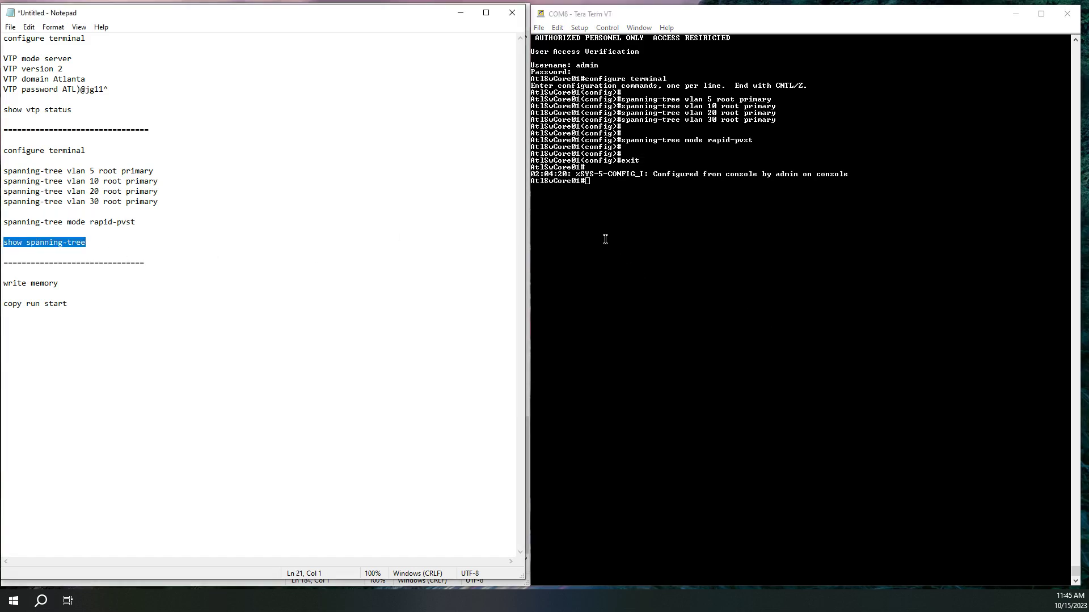
pyautogui.click(614, 246)
pyautogui.press('Return')
pyautogui.press('Return')
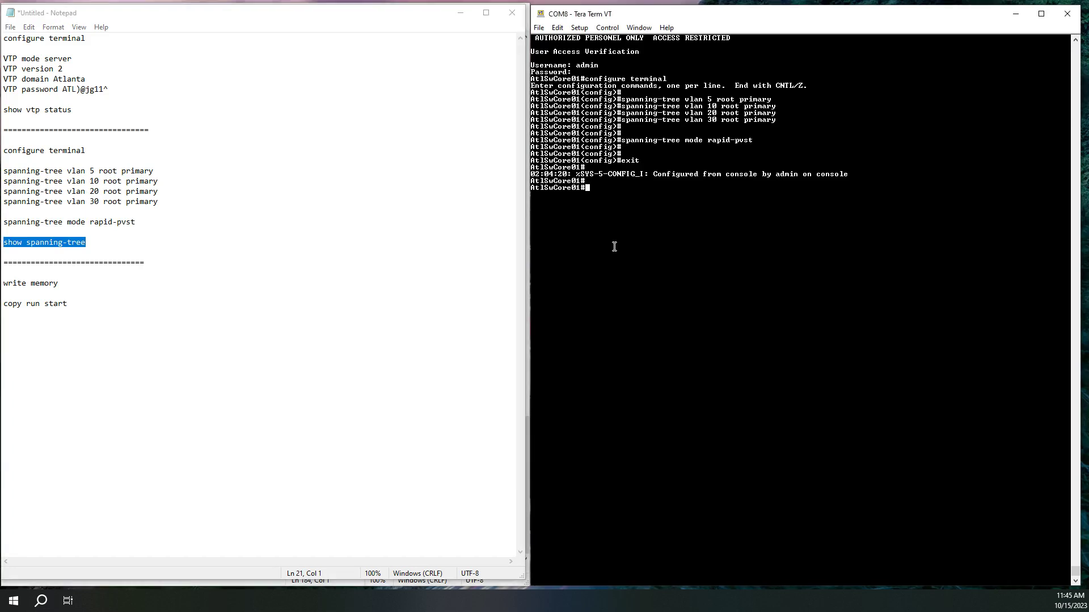
pyautogui.rightClick(639, 258)
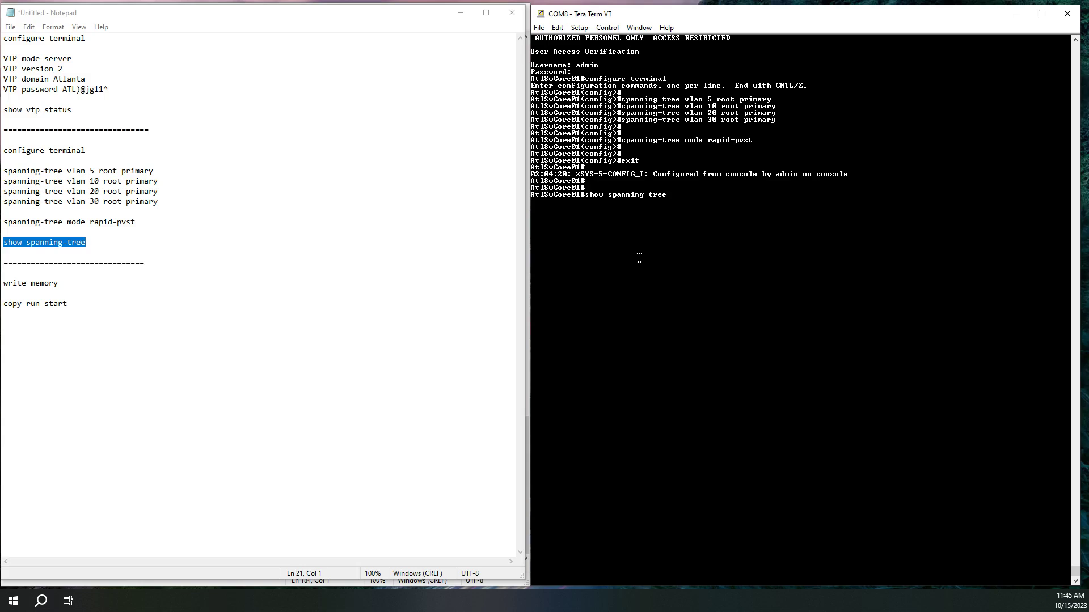
pyautogui.press('Return')
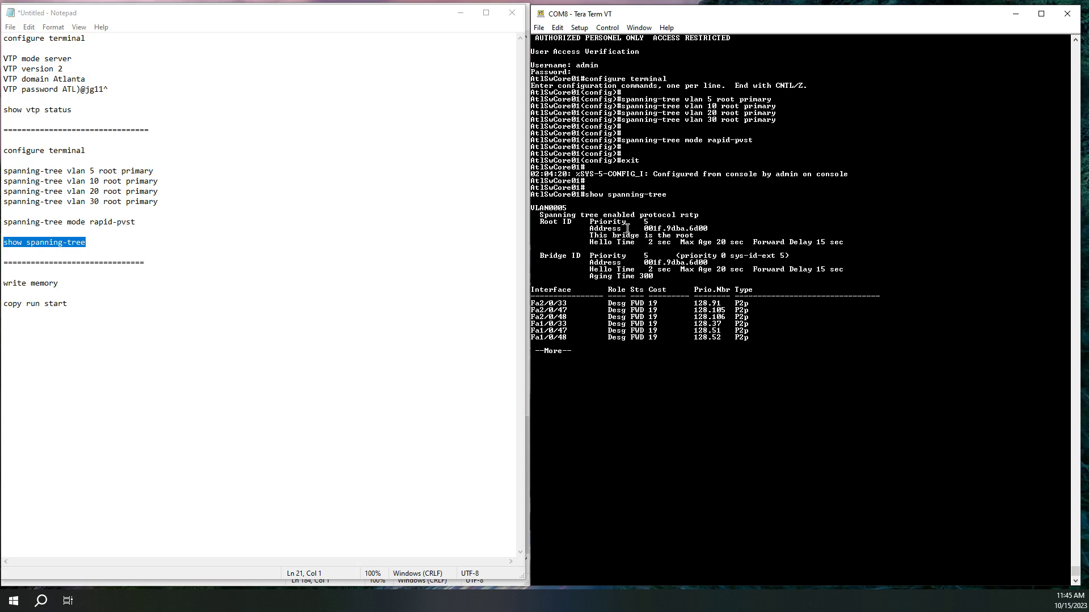
# Highlight root status and forwarding ports for VLAN 5, then root priority and status for VLAN 10
pyautogui.moveTo(695, 234); pyautogui.dragTo(576, 235)
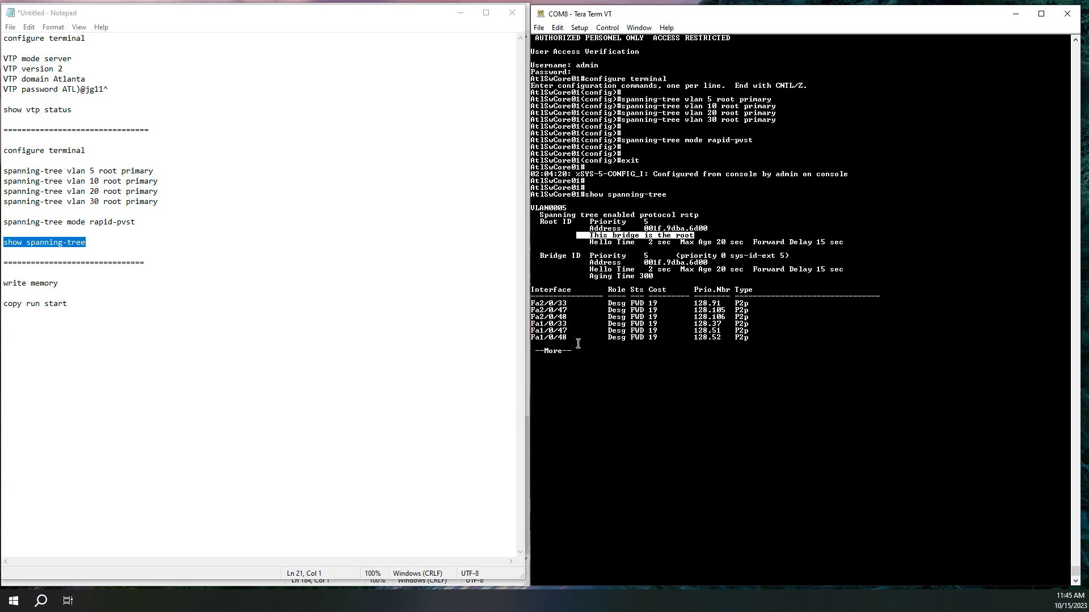
pyautogui.moveTo(757, 337); pyautogui.dragTo(523, 303)
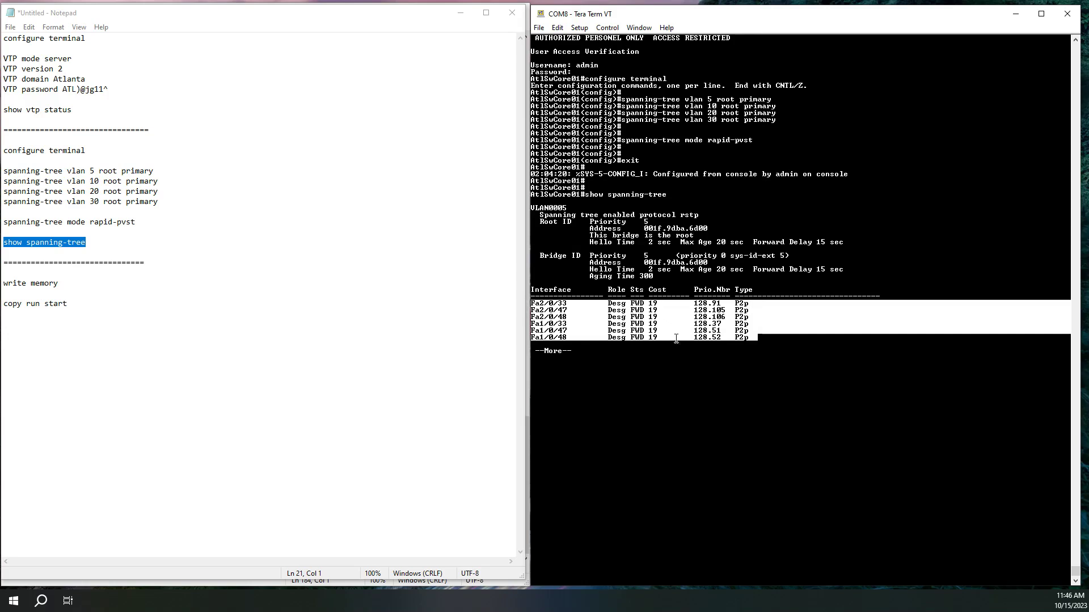
pyautogui.click(635, 325)
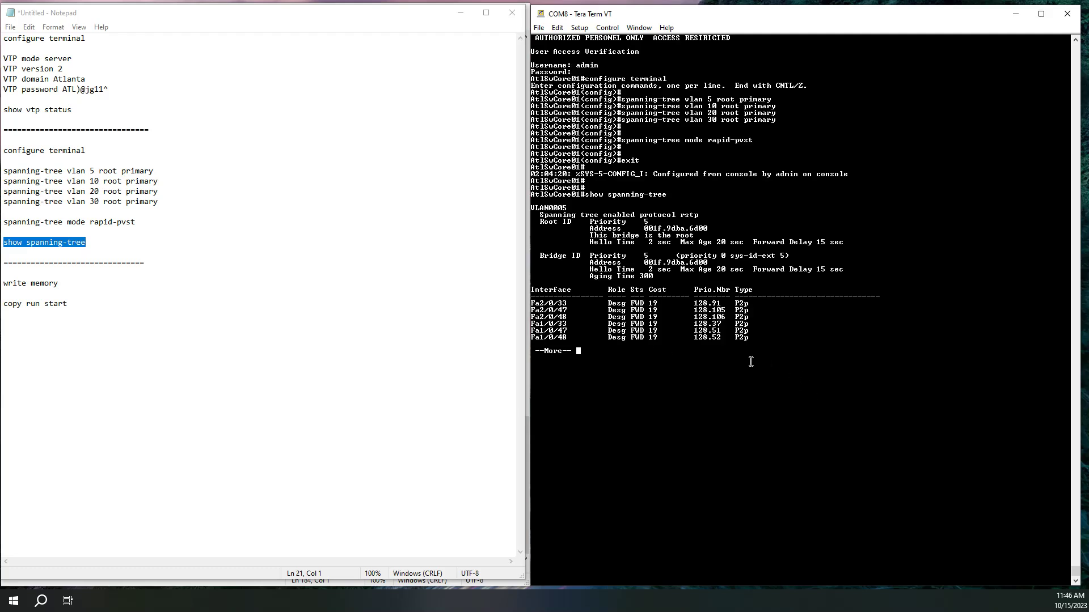
pyautogui.press('space')
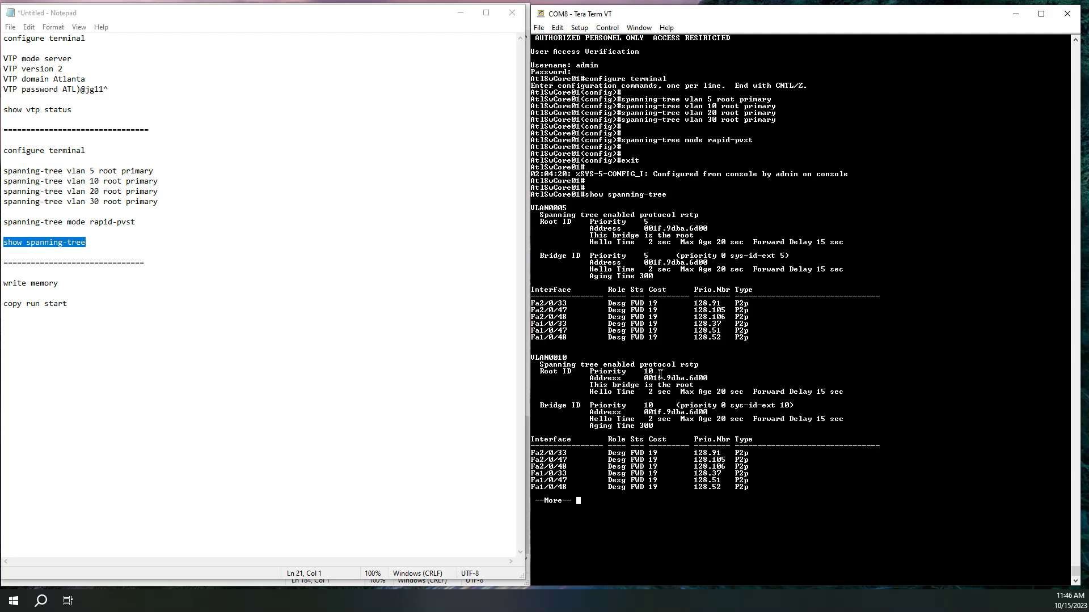
pyautogui.moveTo(590, 372); pyautogui.dragTo(656, 372)
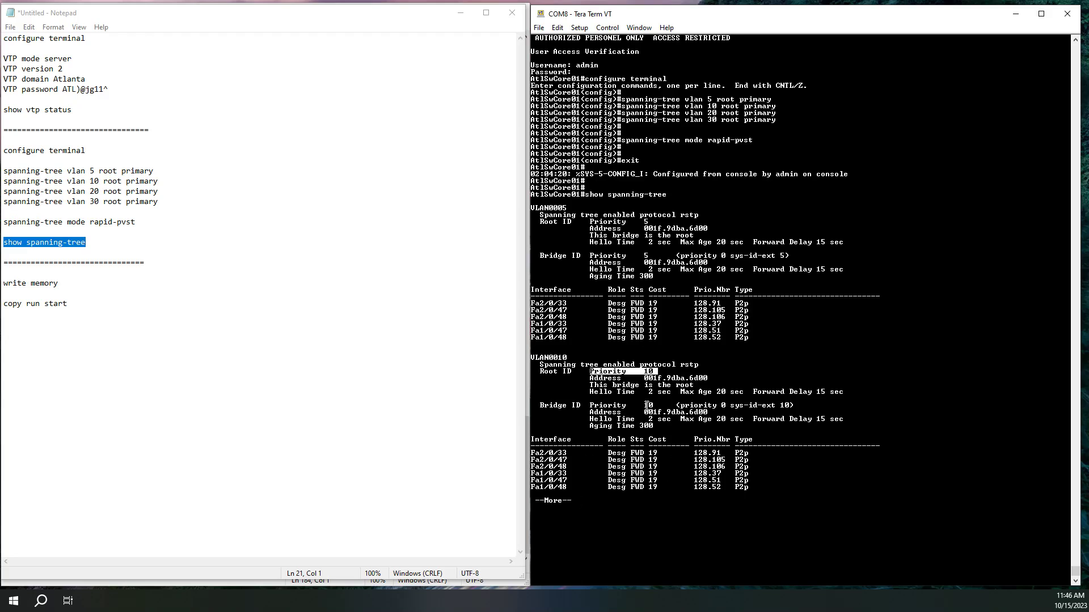
pyautogui.moveTo(590, 385); pyautogui.dragTo(694, 385)
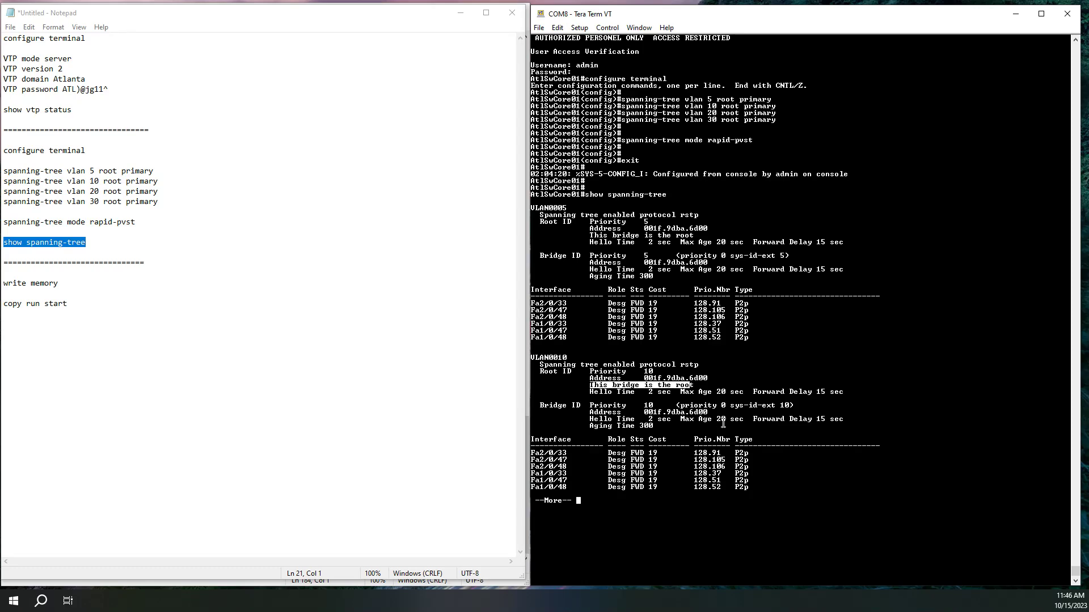
# Confirm root priority and root status for VLANs 20 and 30, then select copy run start in Notepad
pyautogui.press('space')
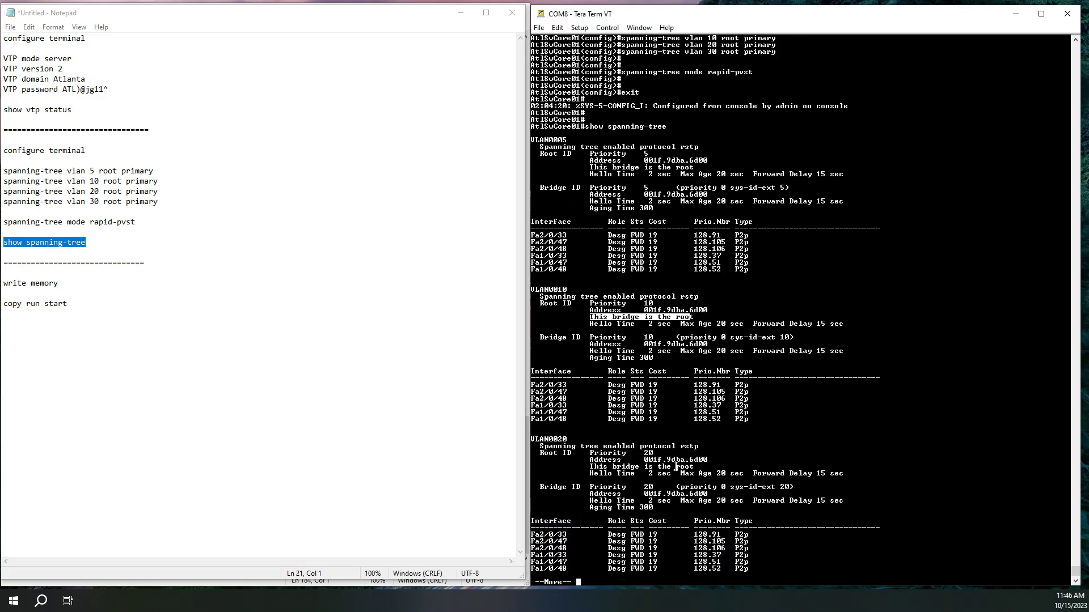
pyautogui.moveTo(654, 452); pyautogui.dragTo(568, 452)
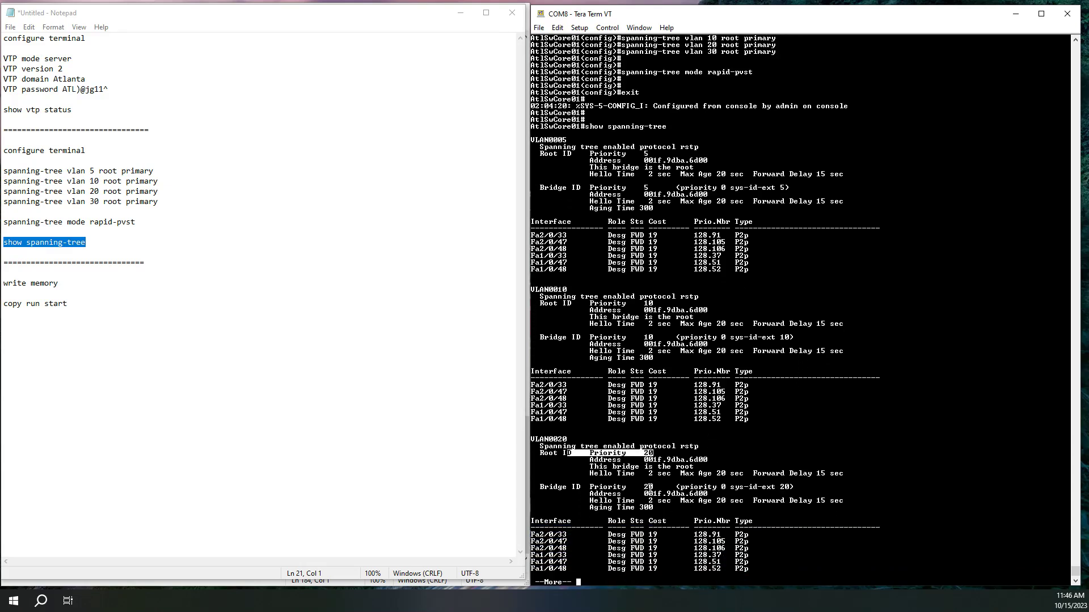
pyautogui.moveTo(709, 460)
pyautogui.mouseDown()
pyautogui.moveTo(592, 463)
pyautogui.moveTo(698, 467)
pyautogui.mouseUp()
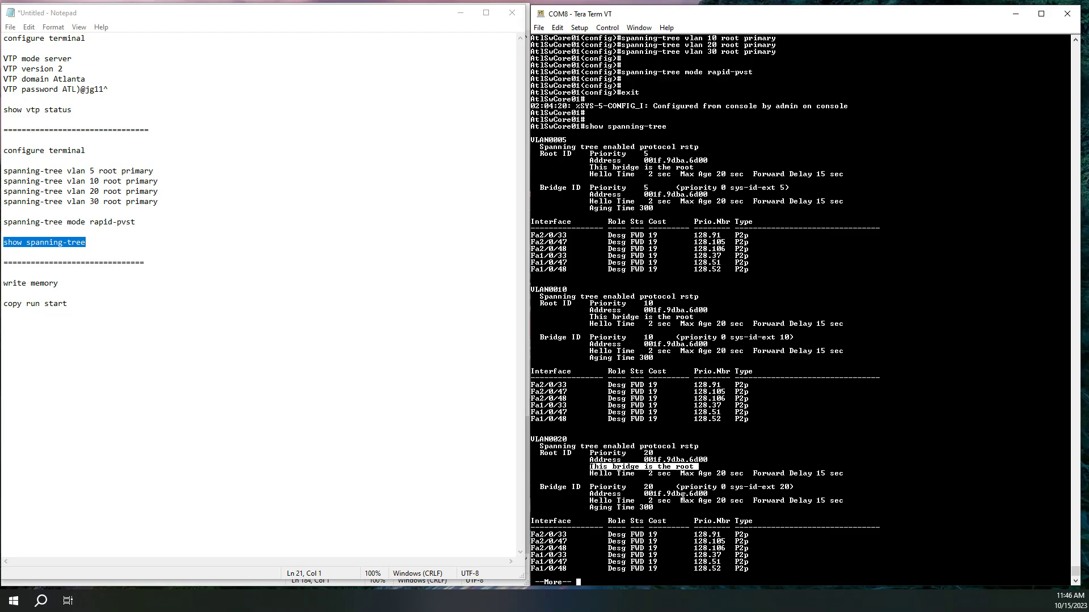
pyautogui.press('space')
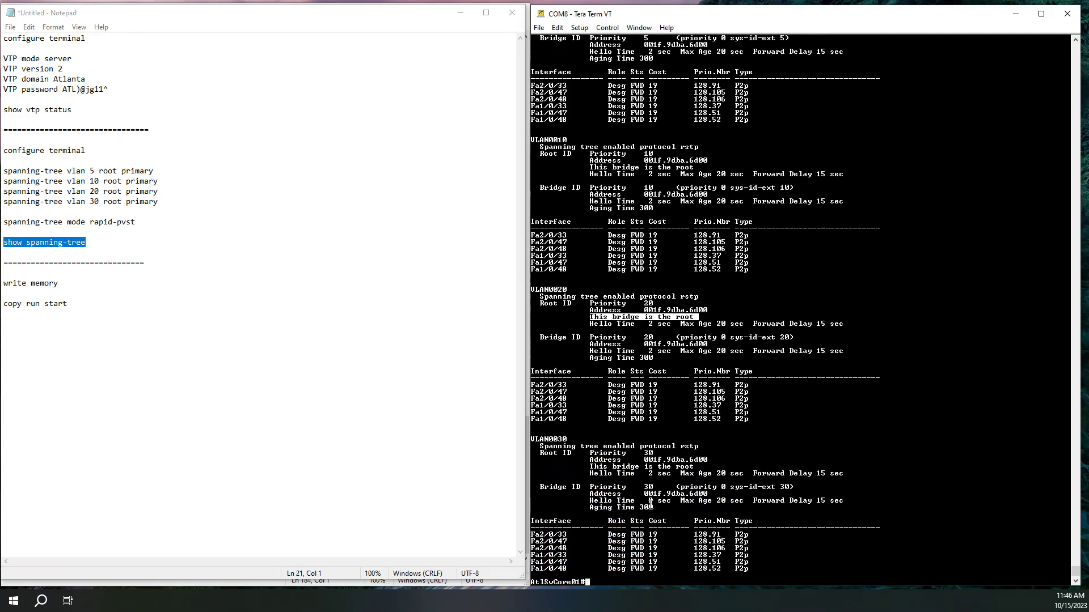
pyautogui.moveTo(658, 453); pyautogui.dragTo(700, 467)
pyautogui.click(588, 468)
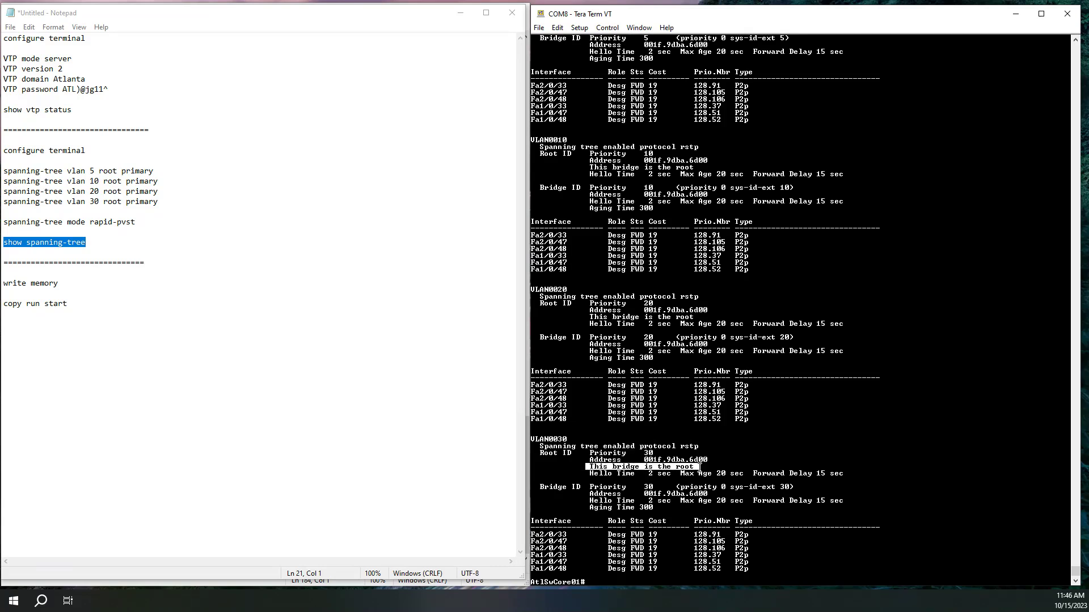
pyautogui.click(676, 433)
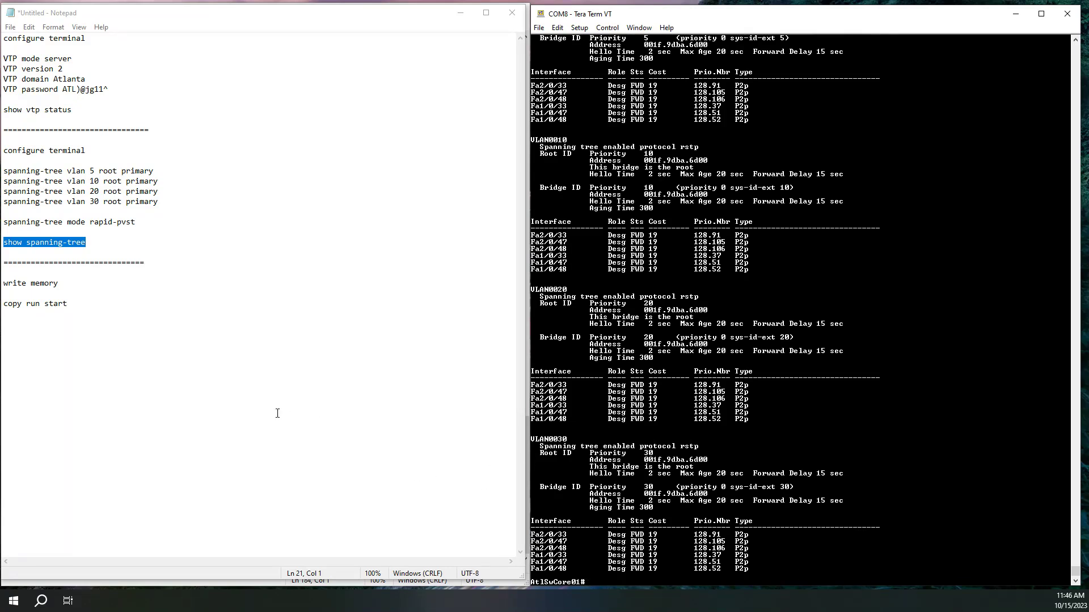
pyautogui.moveTo(63, 287); pyautogui.dragTo(2, 287)
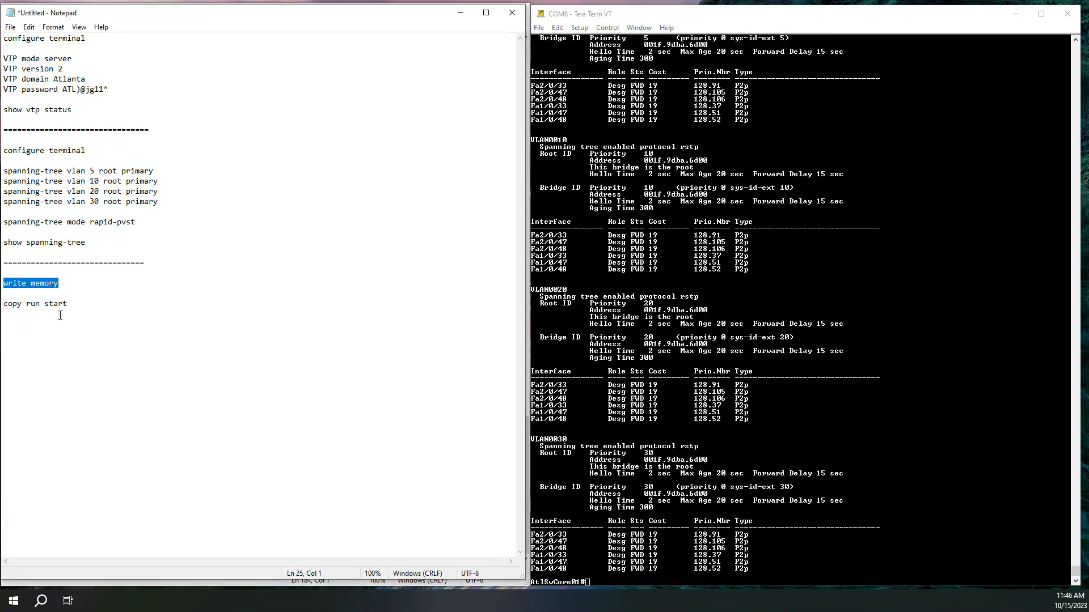
pyautogui.moveTo(68, 305); pyautogui.dragTo(2, 305)
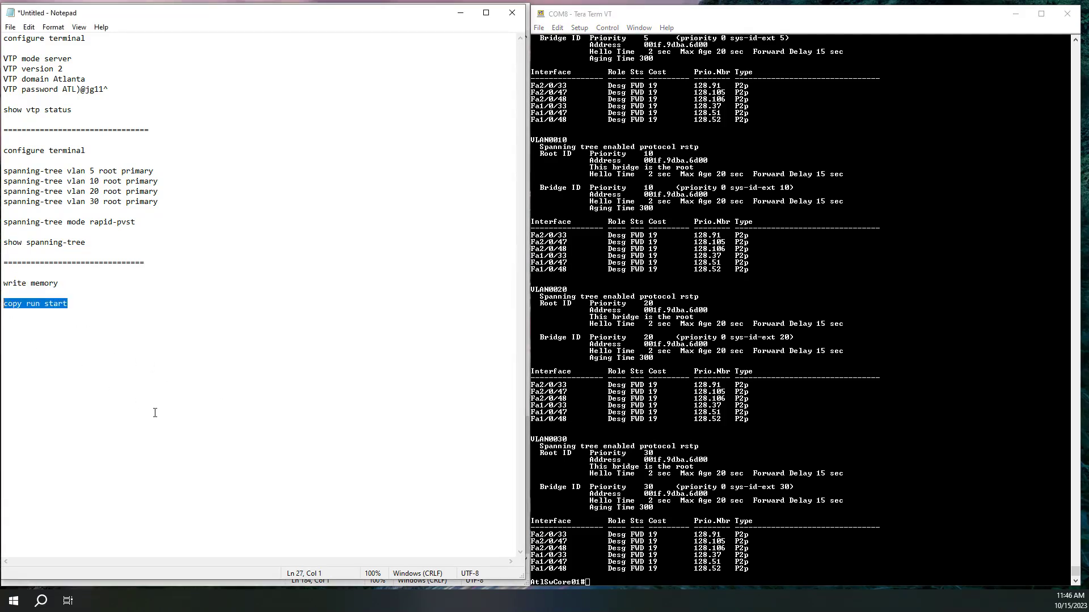